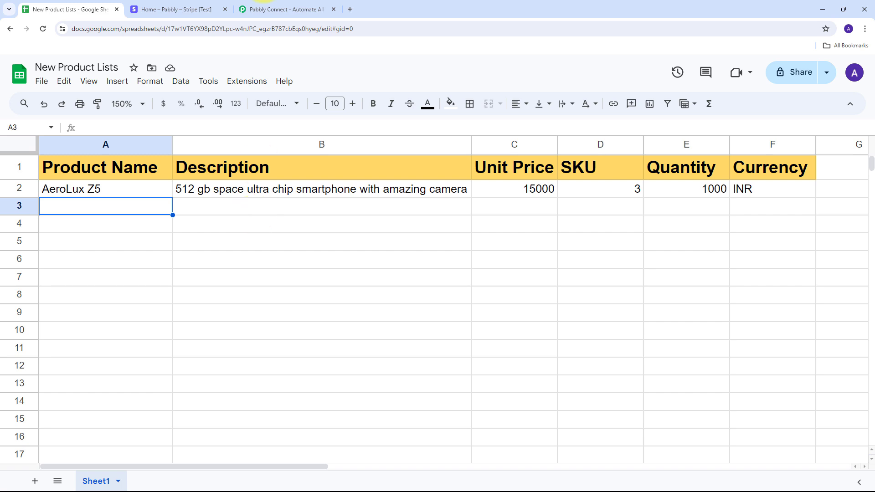
left_click(283, 9)
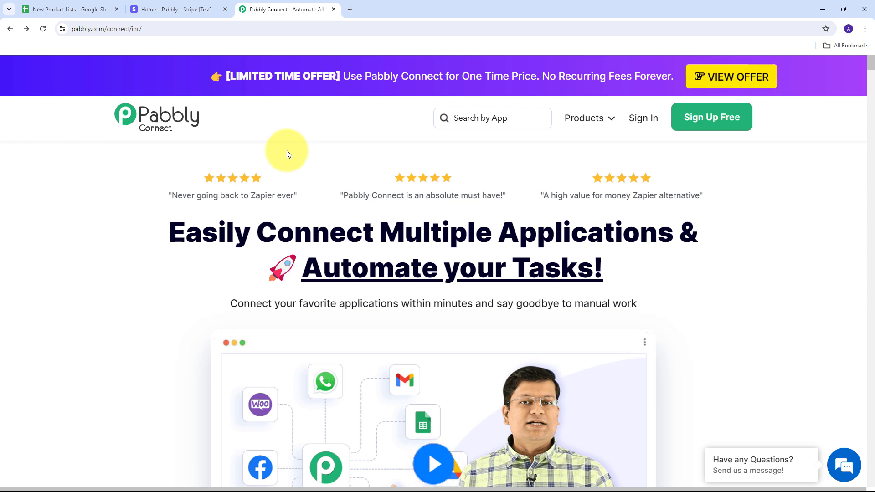
left_click(59, 9)
left_click(167, 10)
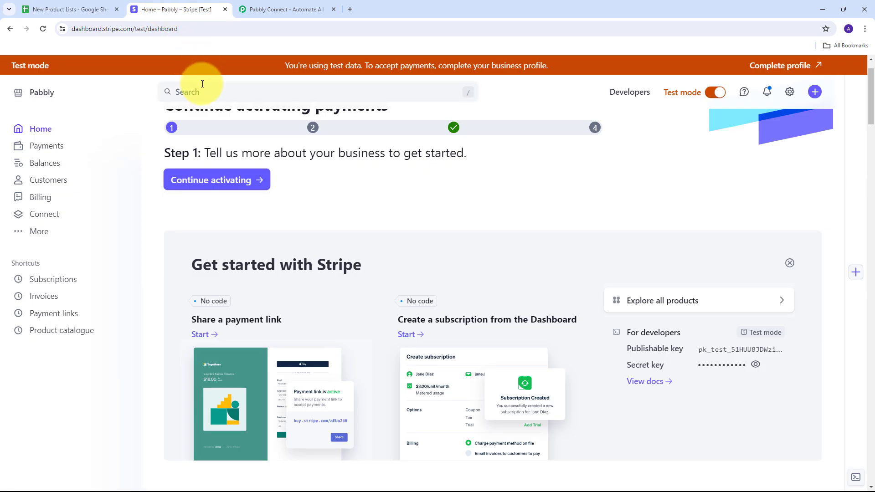
left_click(55, 9)
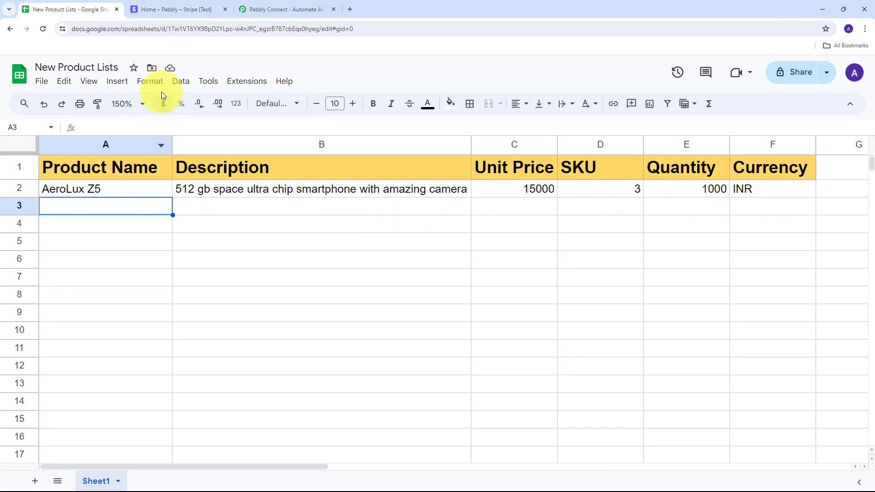
left_click(176, 7)
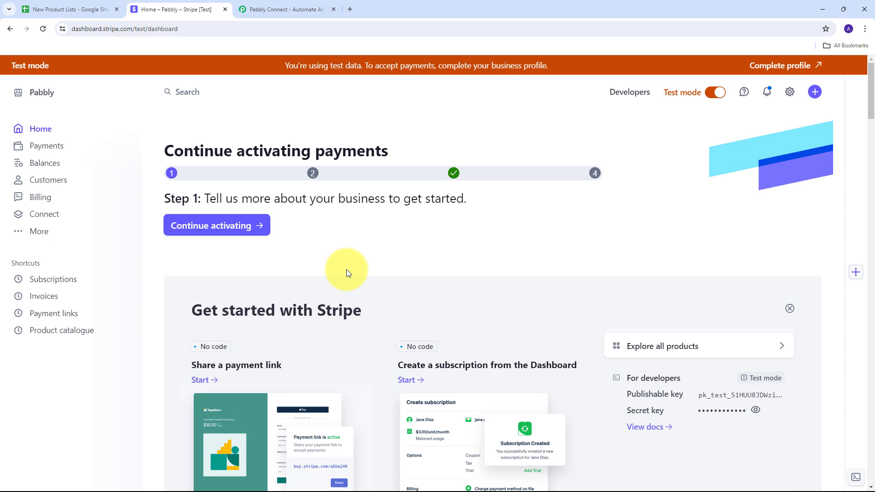
- Sign in to the Pabbly account from the Pabbly Connect site and access the Pabbly Connect app
left_click(274, 8)
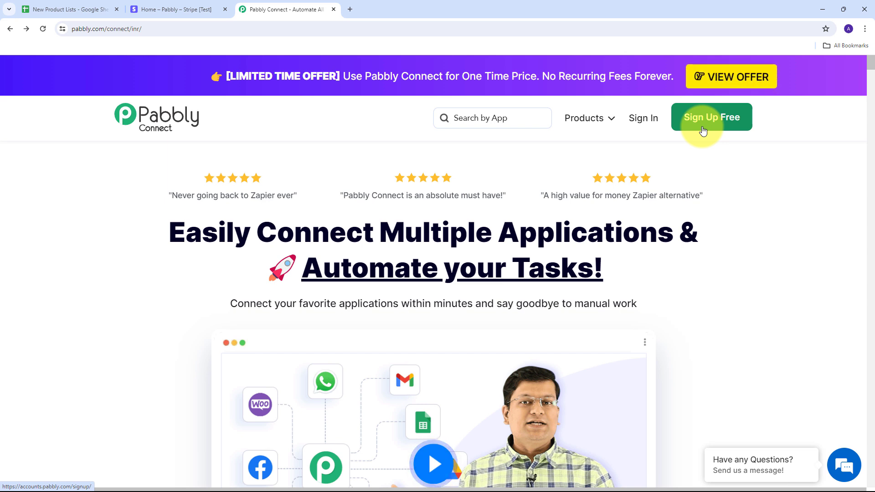
left_click(654, 125)
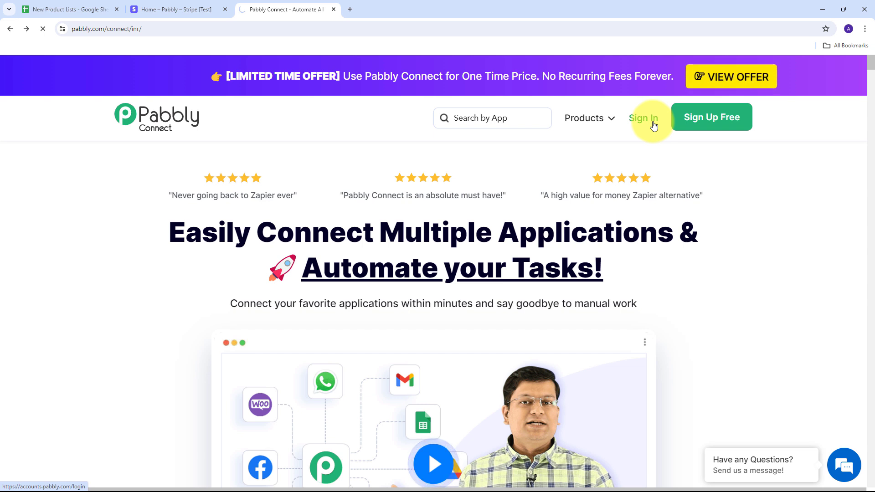
scroll(333, 172, "down", 1)
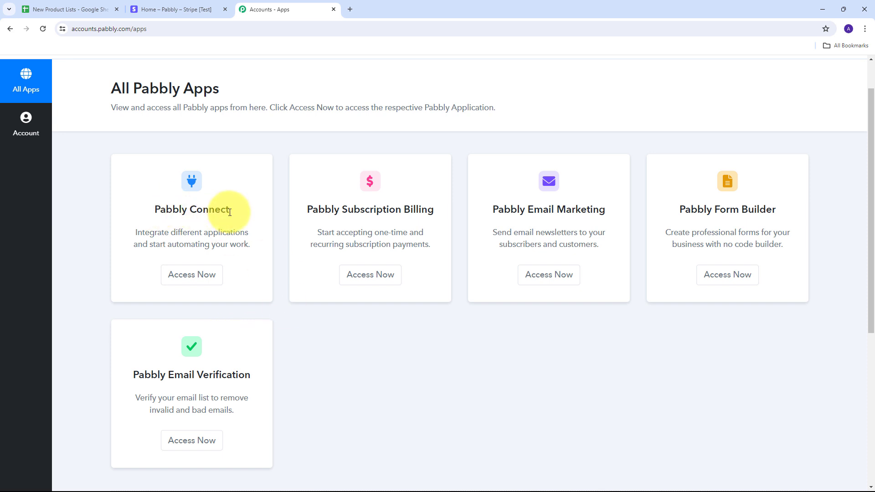
left_click(193, 275)
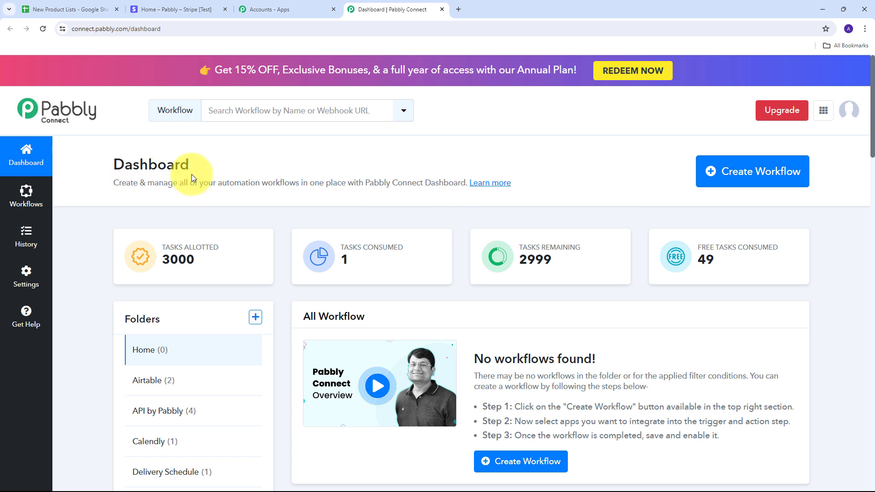
- Create a workflow named "Create Stripe Payment Link Using Pabbly Connect" in the Stripe folder
left_click(743, 181)
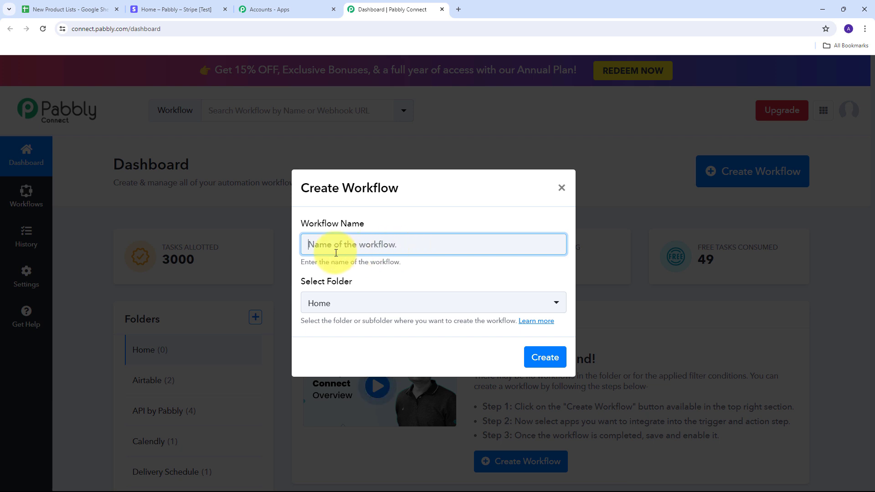
type("Create Stripe Payment Link Using Pabbly Connect")
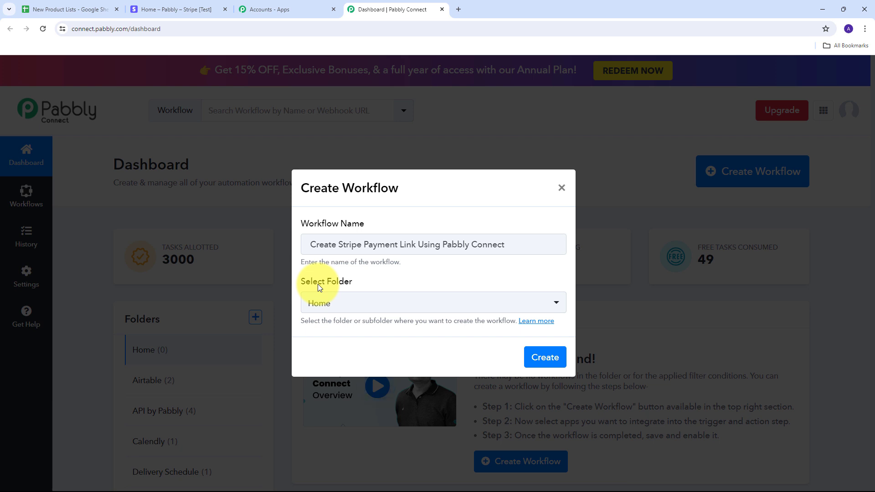
left_click(379, 301)
scroll(357, 183, "down", 7)
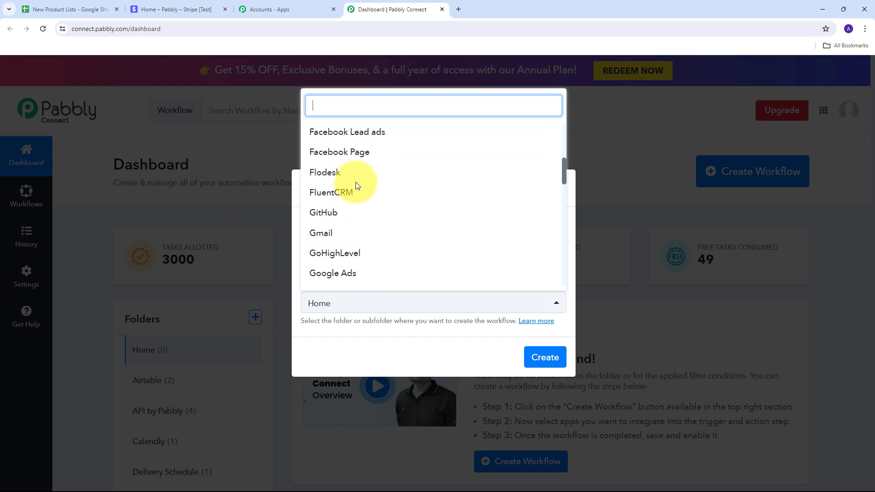
scroll(356, 183, "down", 8)
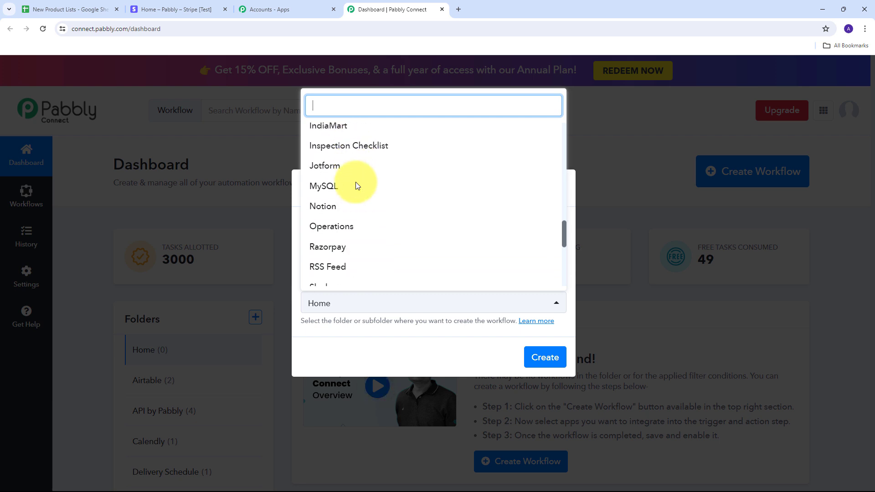
scroll(357, 184, "down", 4)
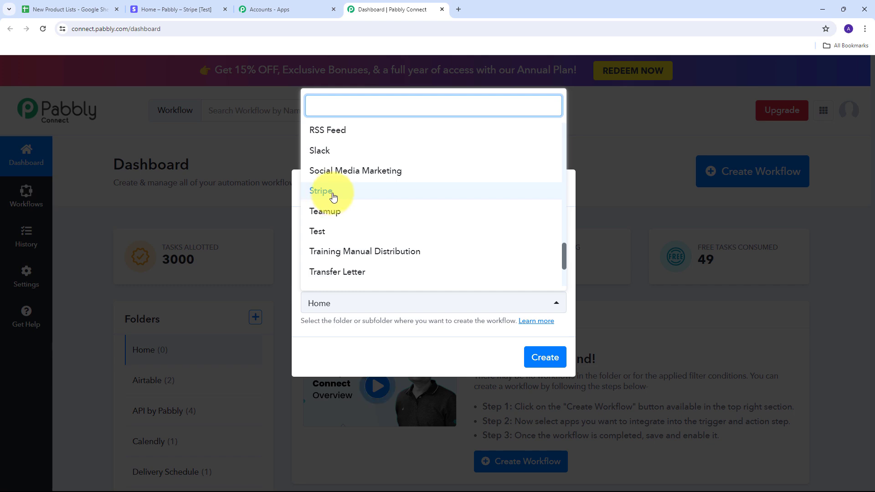
left_click(332, 196)
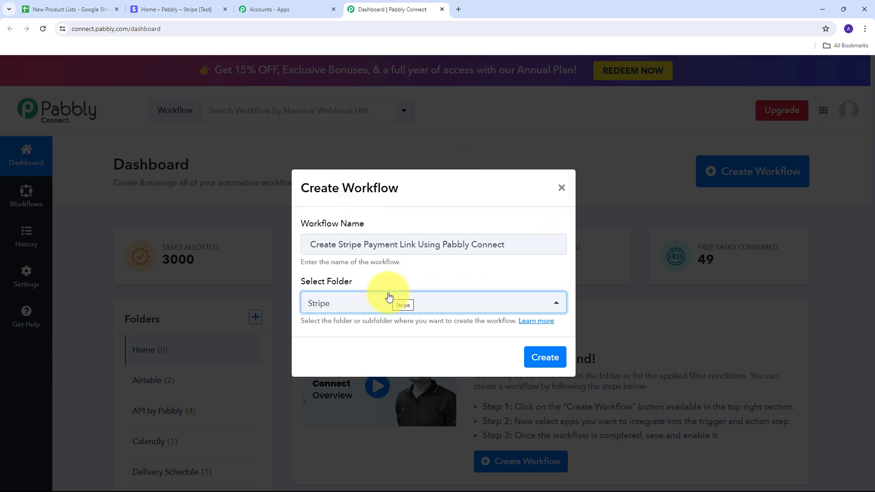
left_click(540, 358)
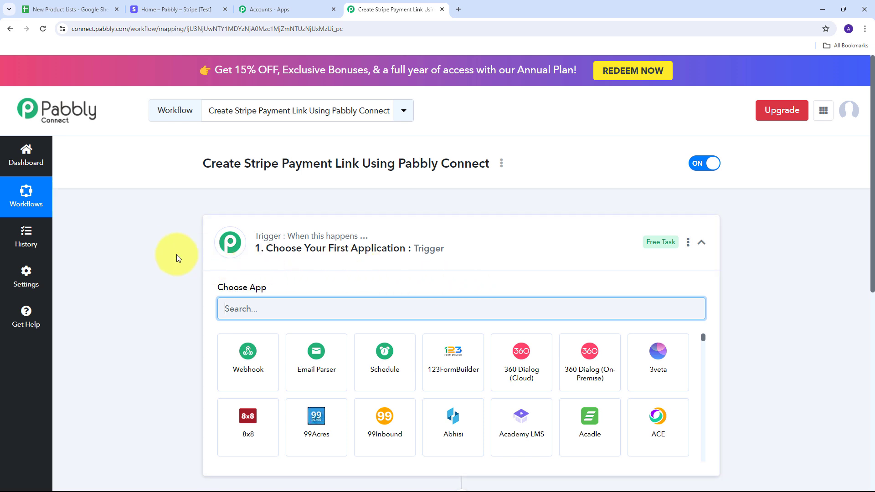
- Set the workflow's trigger to Google Sheets with the New or Updated Spreadsheet Row event
scroll(166, 211, "down", 4)
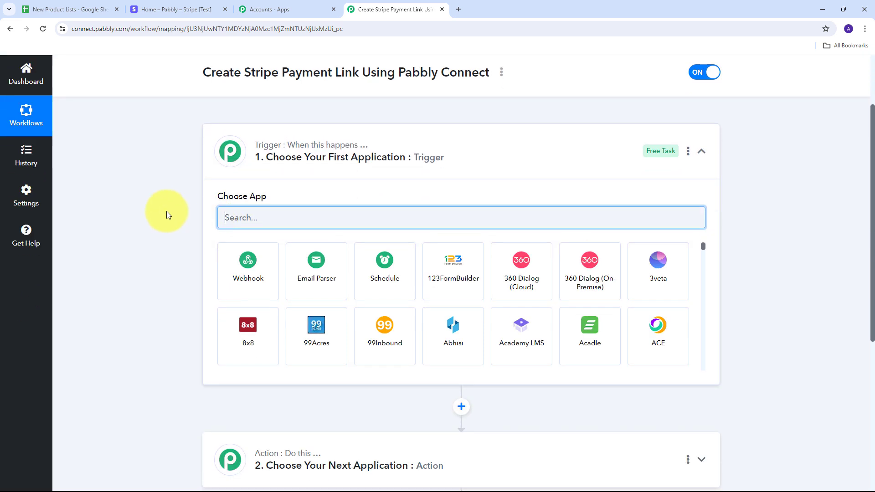
scroll(190, 290, "up", 1)
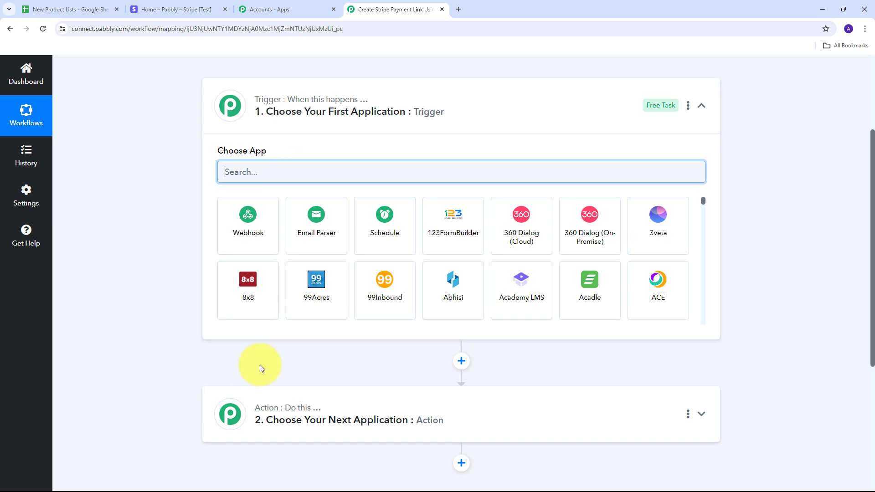
mouse_move(269, 103)
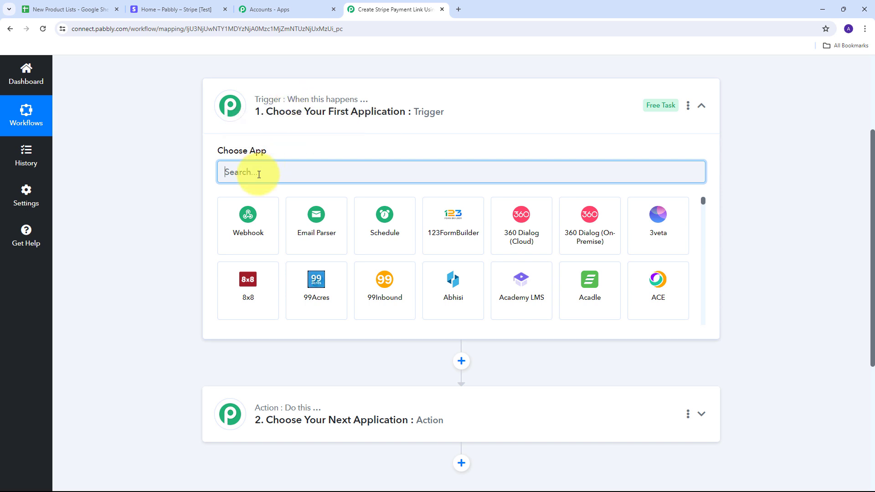
type("Google Sheets")
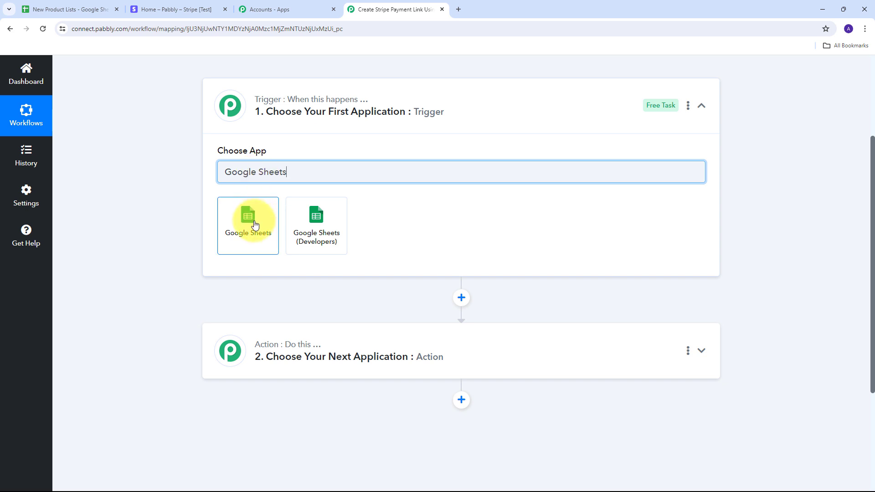
left_click(254, 223)
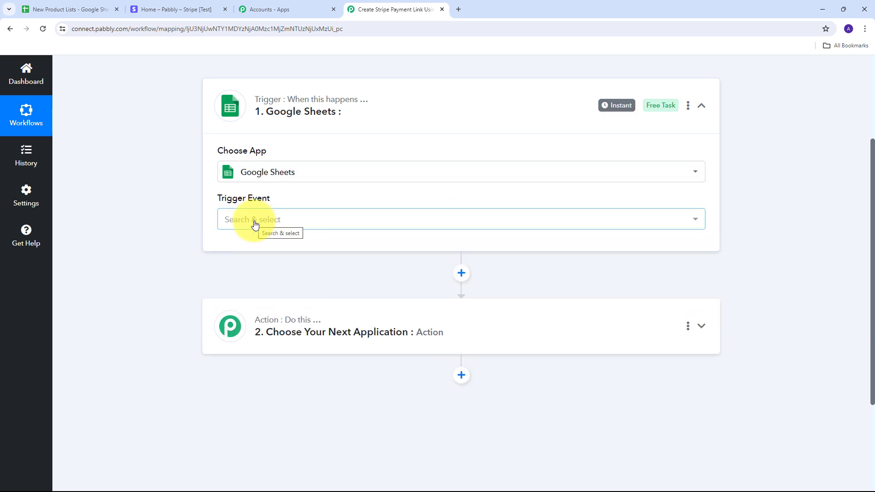
left_click(398, 226)
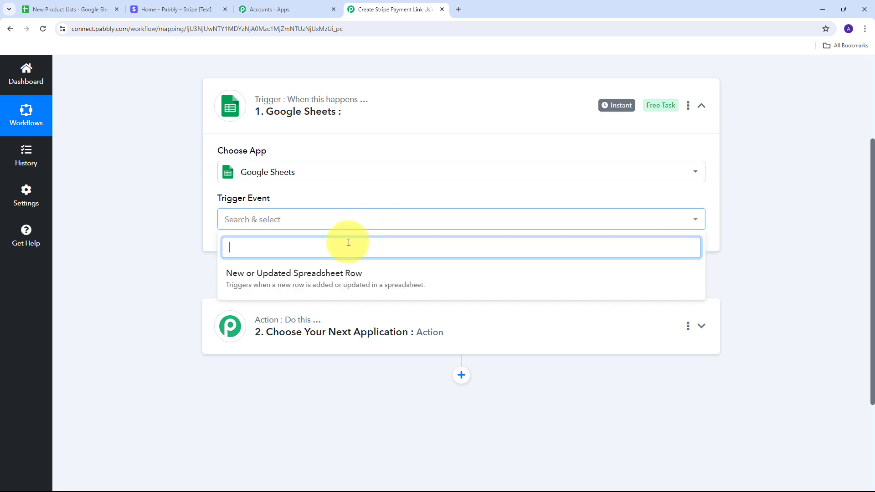
left_click(305, 283)
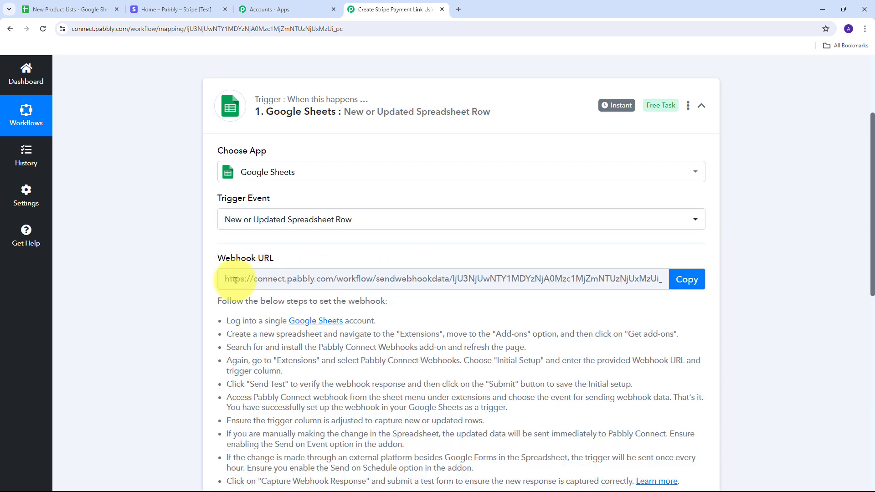
- Review the webhook setup instructions of the Google Sheets trigger and copy its webhook URL
scroll(338, 248, "down", 1)
scroll(337, 248, "up", 1)
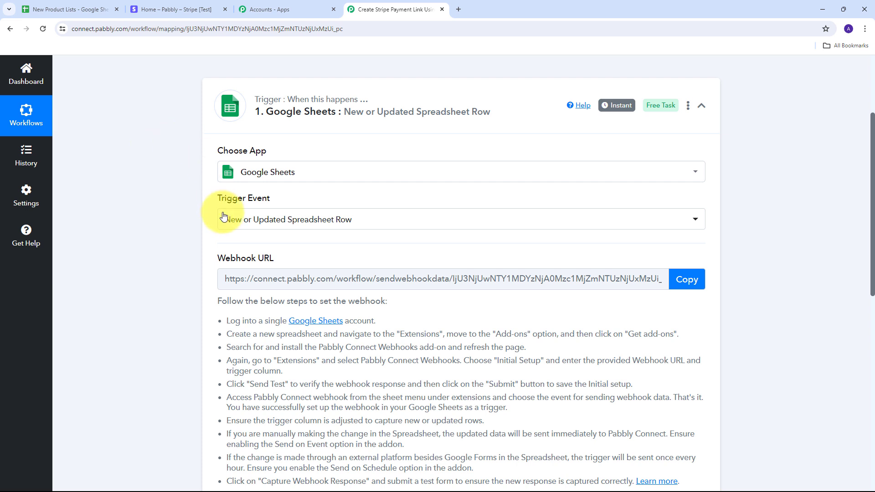
left_click_drag(214, 258, 294, 261)
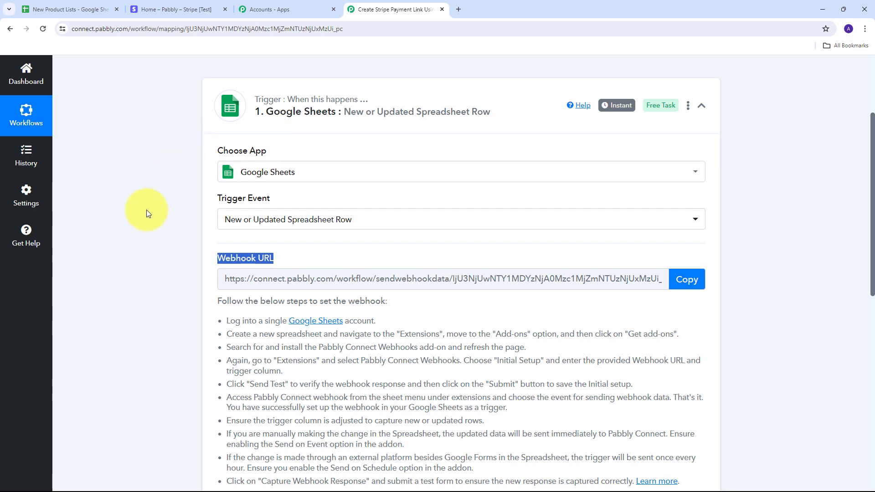
scroll(241, 228, "down", 1)
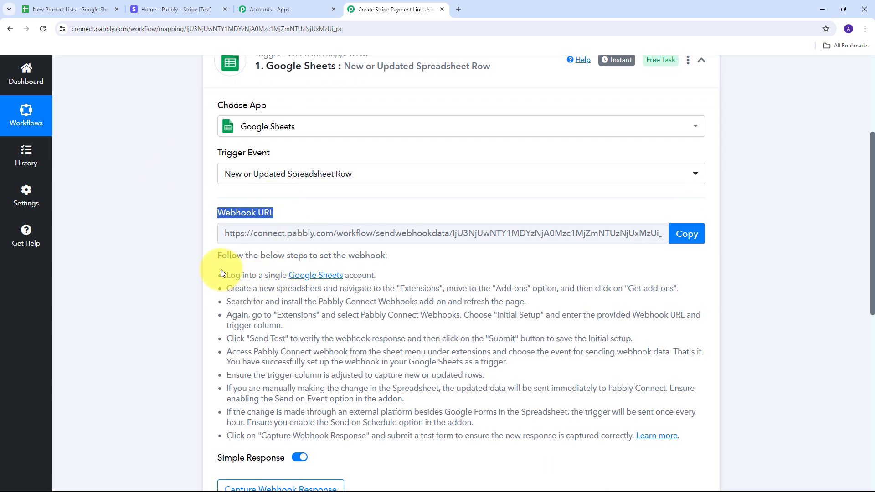
left_click(279, 283)
left_click_drag(226, 274, 621, 442)
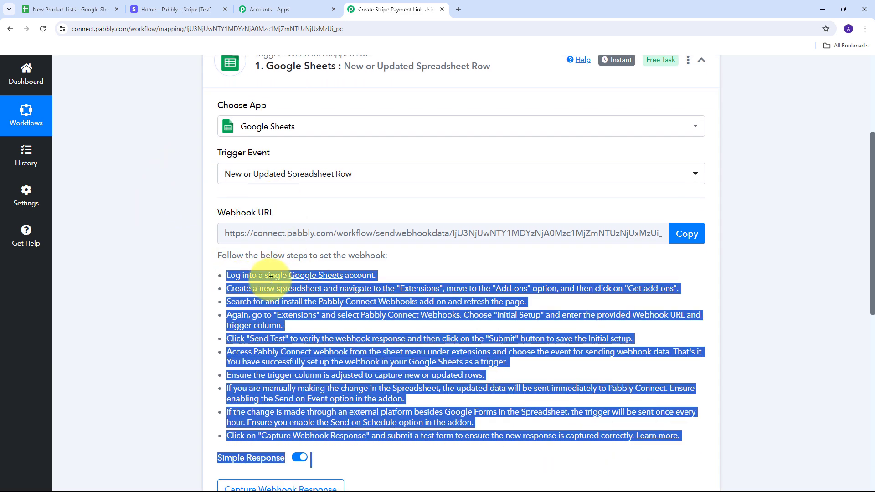
left_click(687, 237)
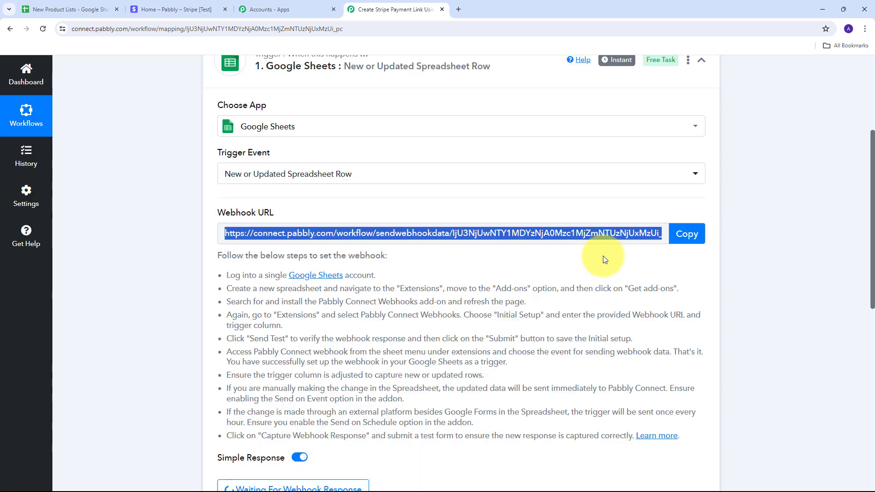
- Switch to the New Product Lists spreadsheet in Google Sheets and search the add-ons marketplace for Pabbly Connect Webhooks
left_click(69, 9)
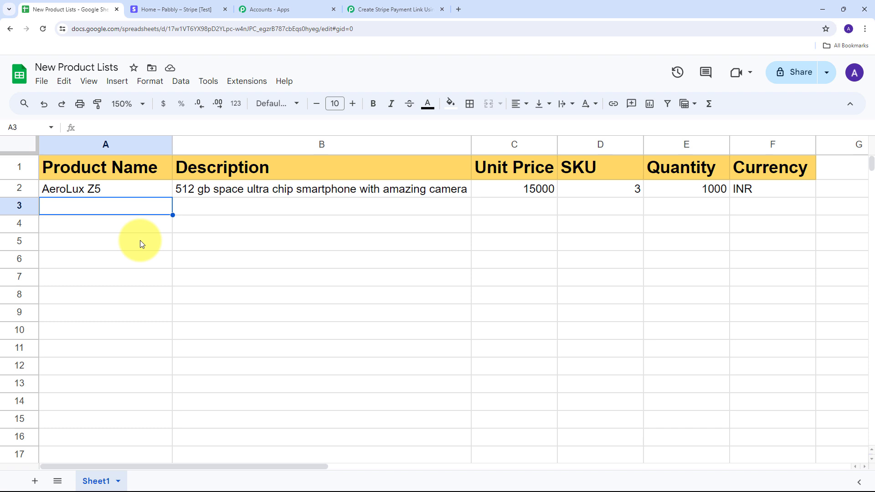
left_click(242, 82)
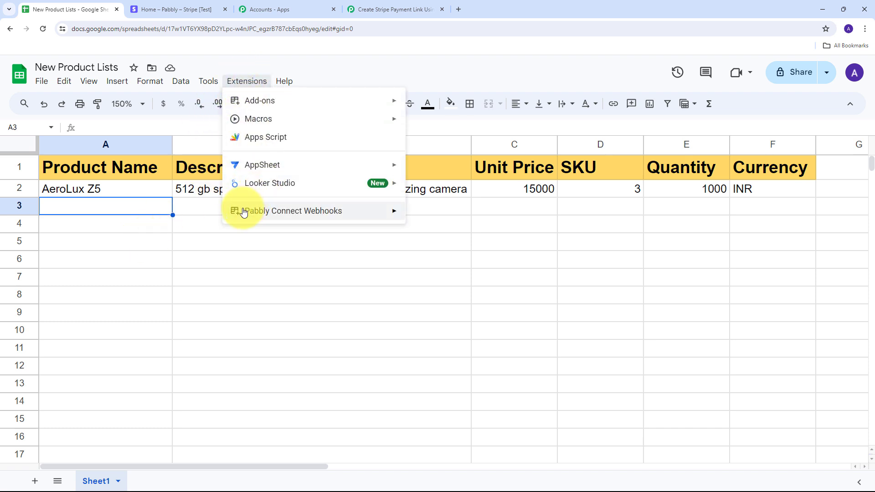
mouse_move(244, 212)
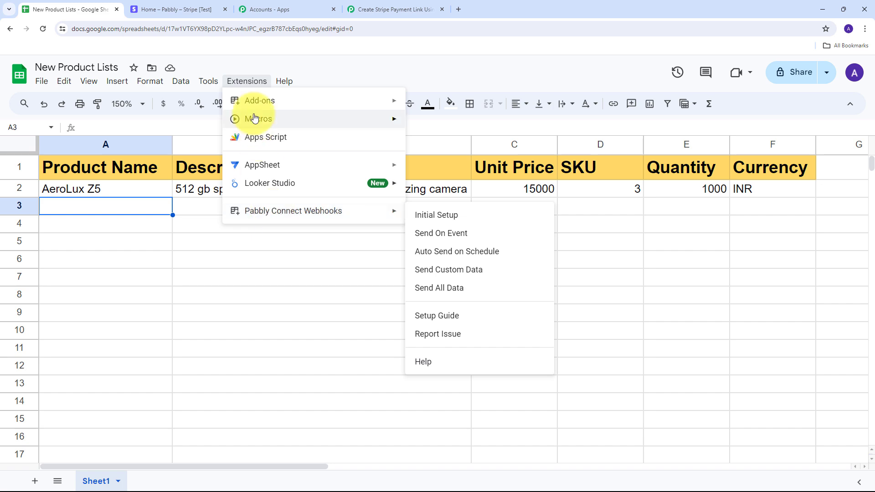
mouse_move(254, 103)
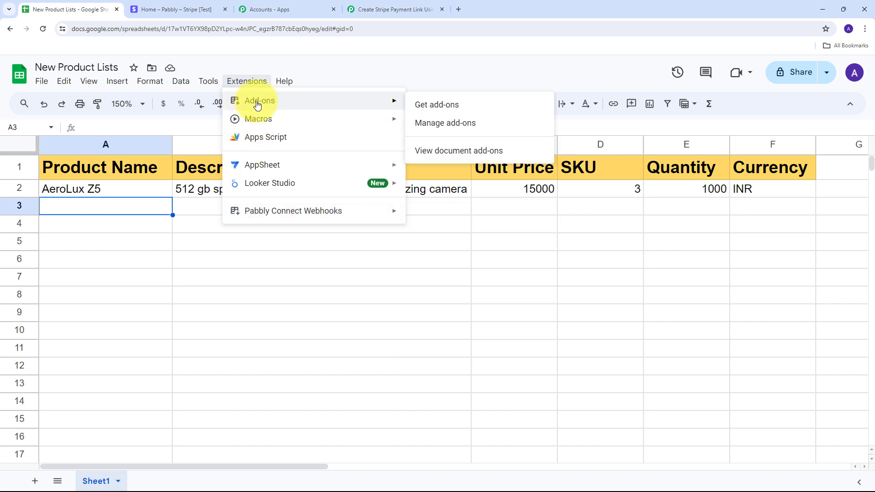
left_click(440, 106)
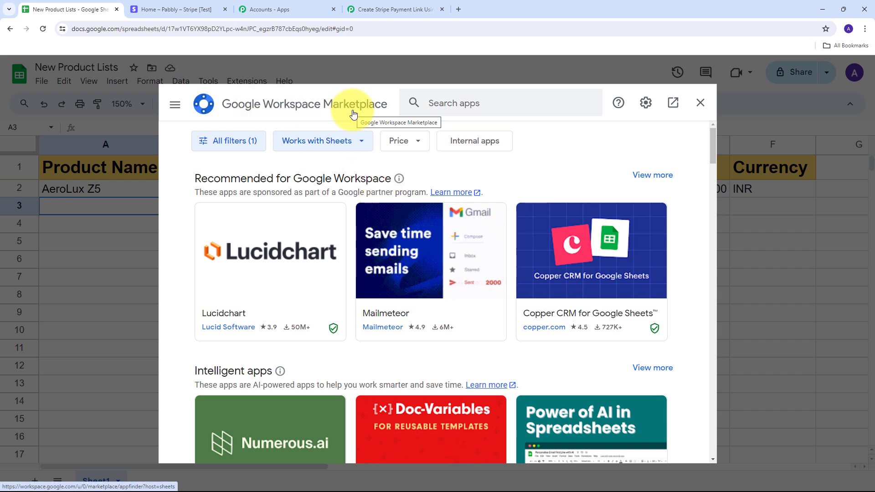
left_click(481, 106)
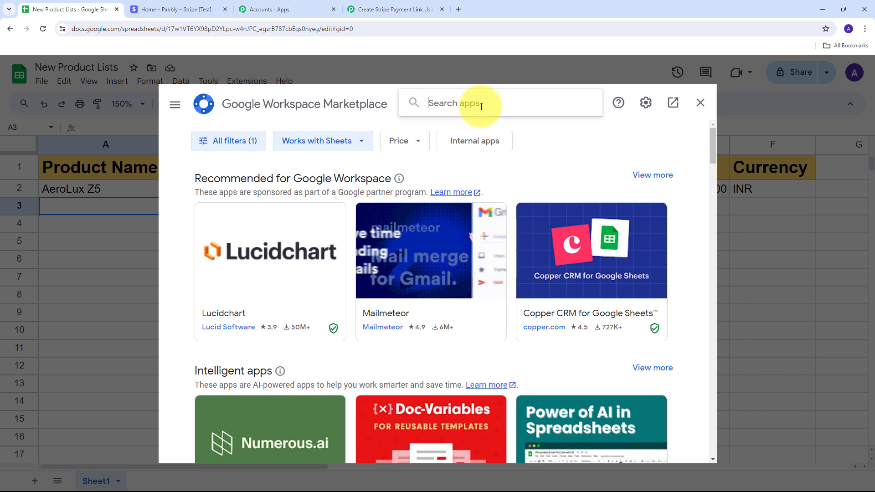
type("pabb")
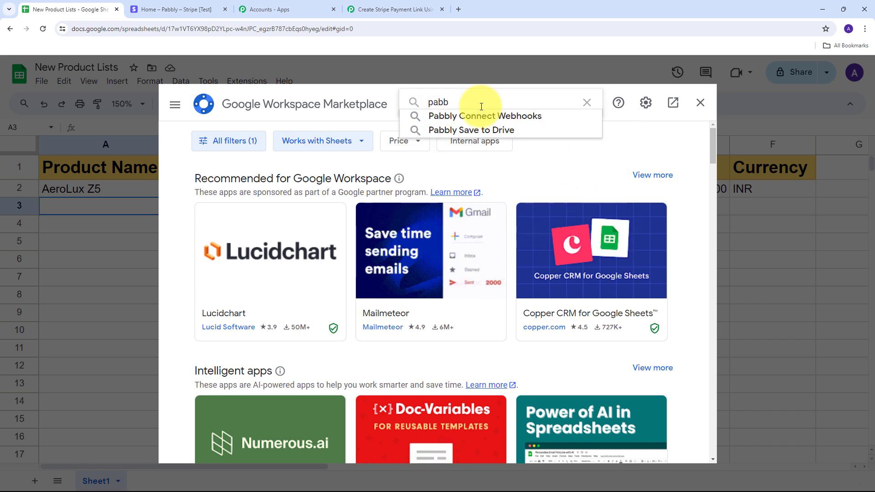
key("Down")
key("Return")
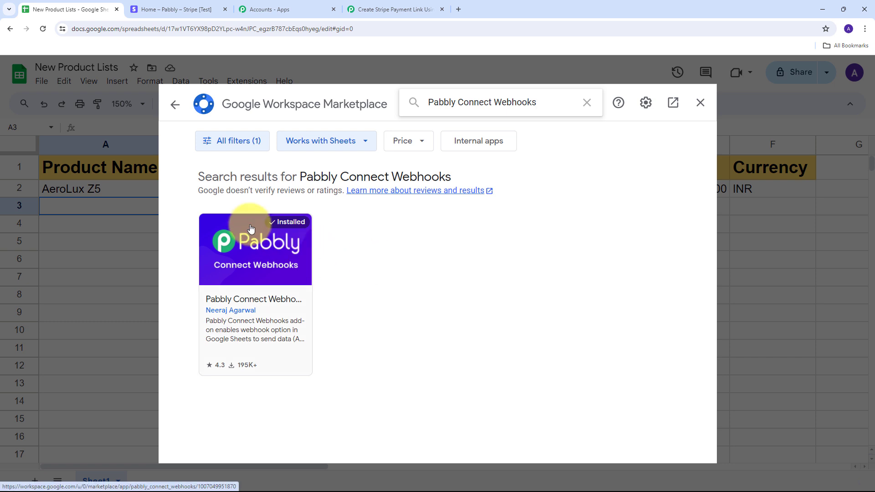
- Close the add-ons marketplace and open the Initial Setup of the Pabbly Connect Webhooks add-on for Sheet1
left_click(700, 103)
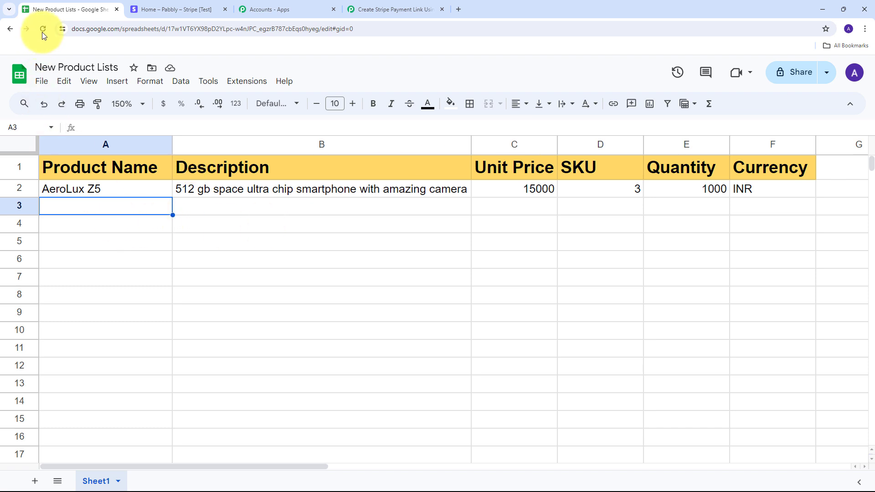
left_click(132, 173)
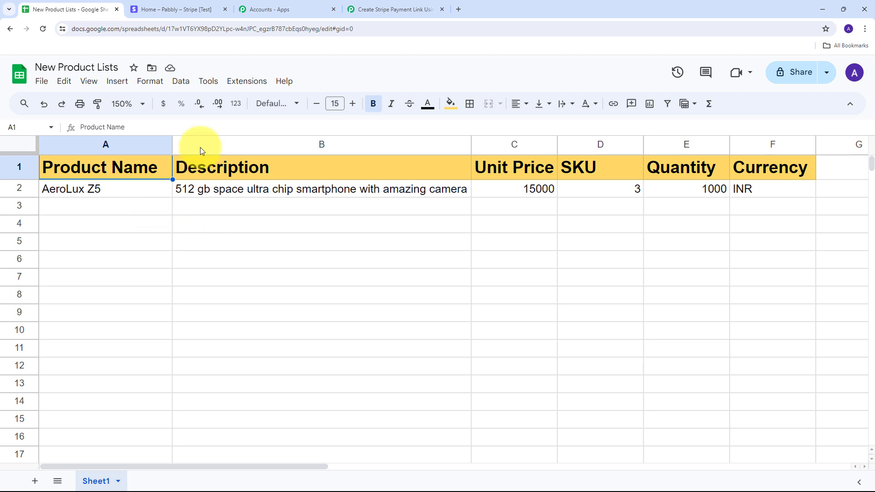
left_click(246, 82)
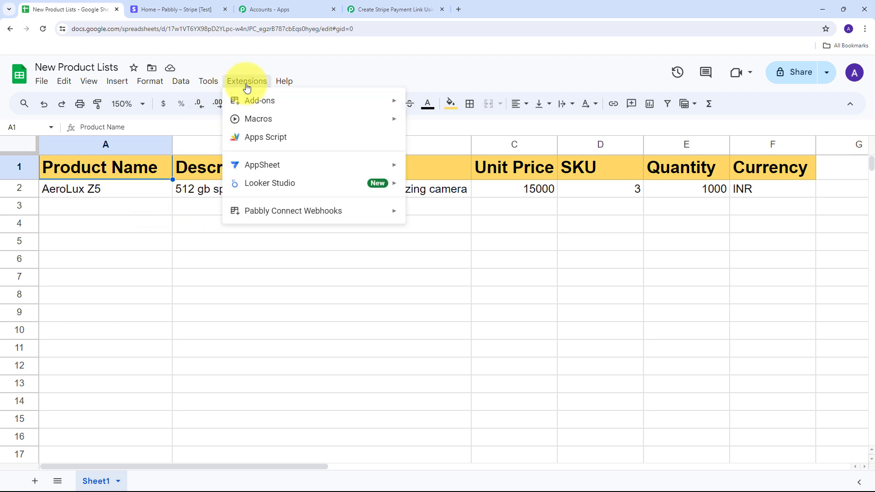
mouse_move(268, 209)
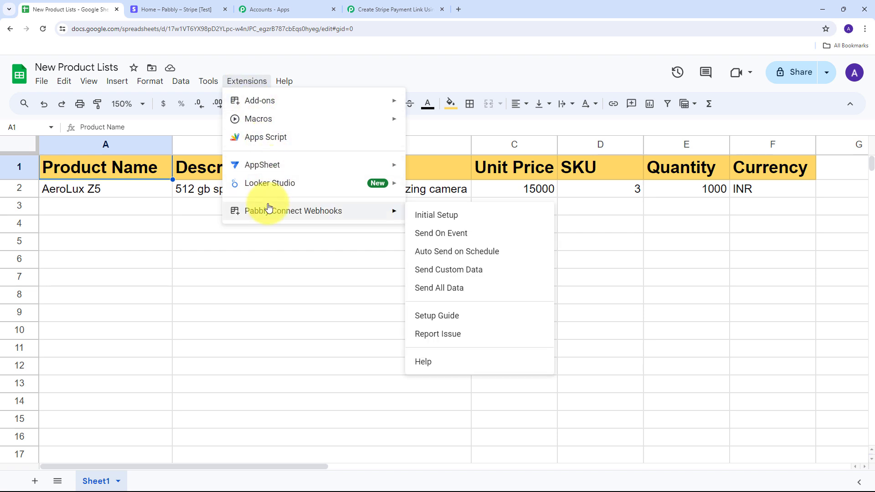
left_click(442, 221)
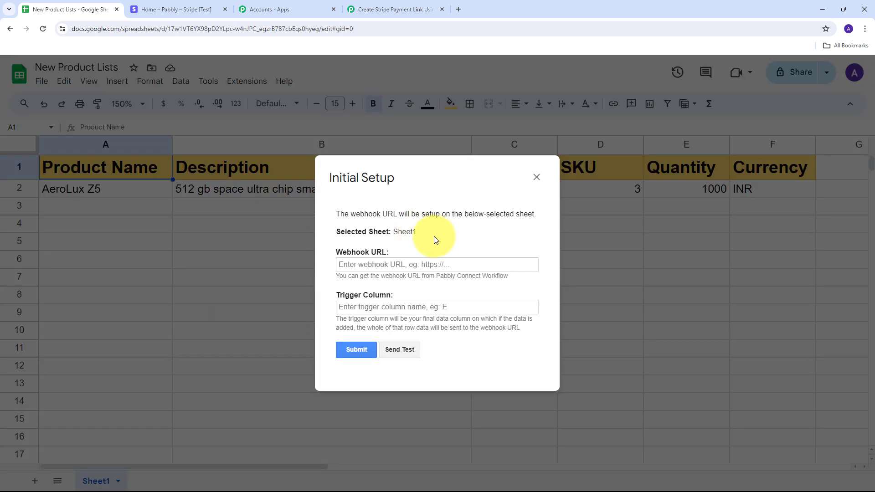
- Paste the copied workflow webhook URL into the initial setup and set the trigger column to F
left_click(364, 265)
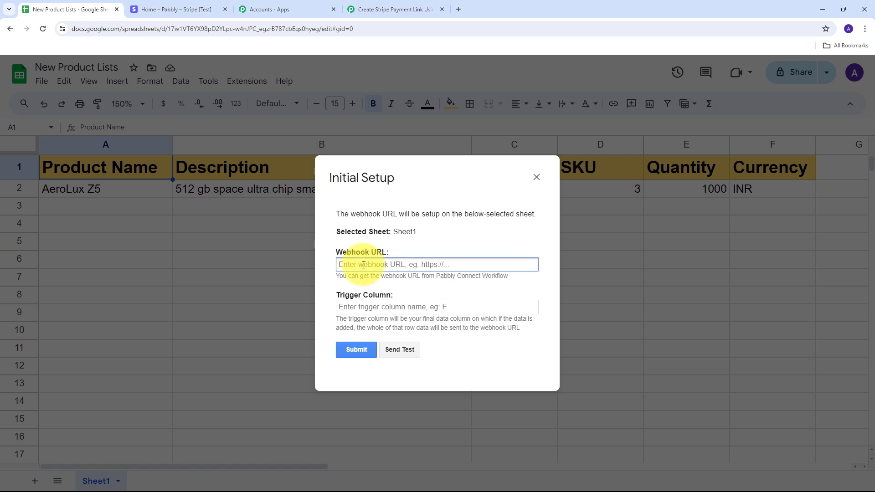
key("ctrl+v")
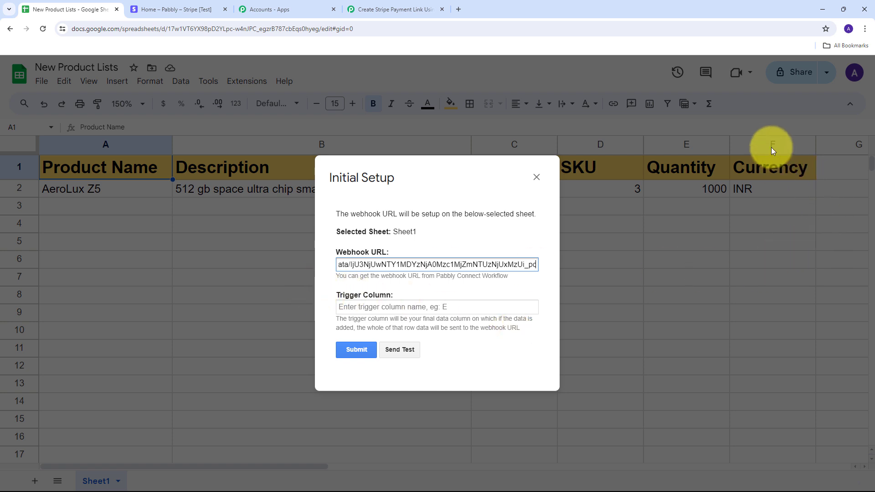
left_click(385, 305)
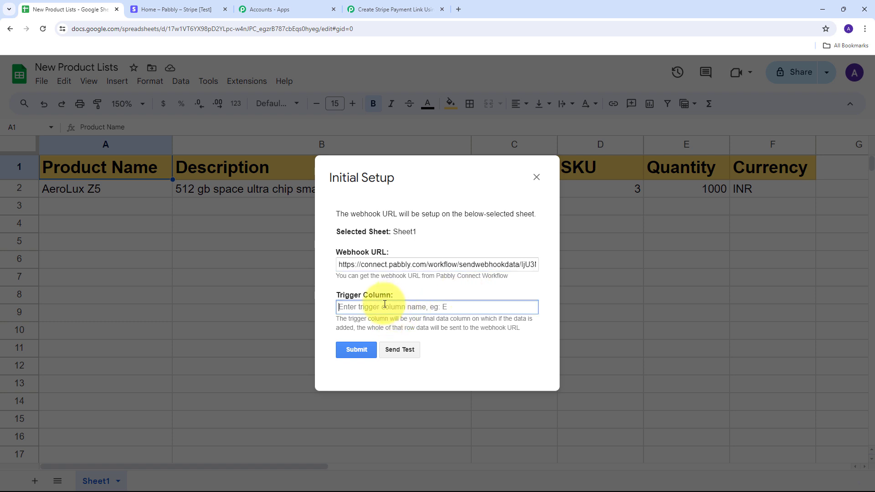
type("F")
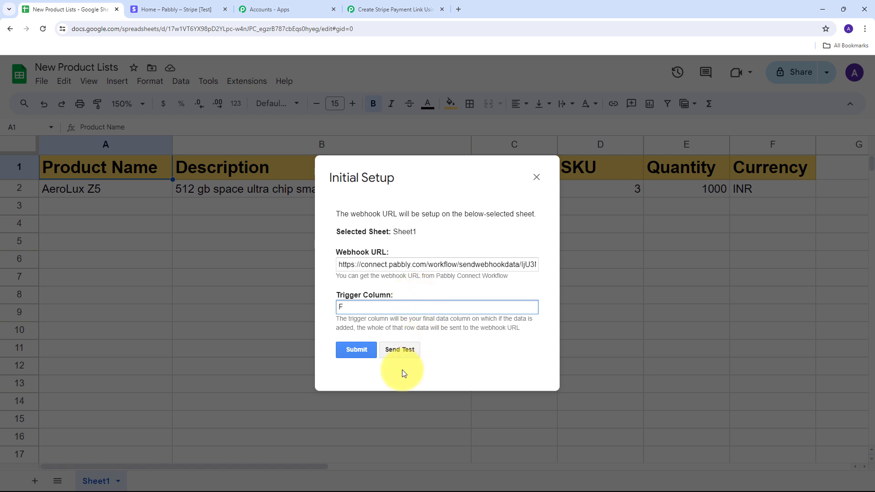
- Send the test data to the webhook, then submit the initial setup and close it
left_click(399, 352)
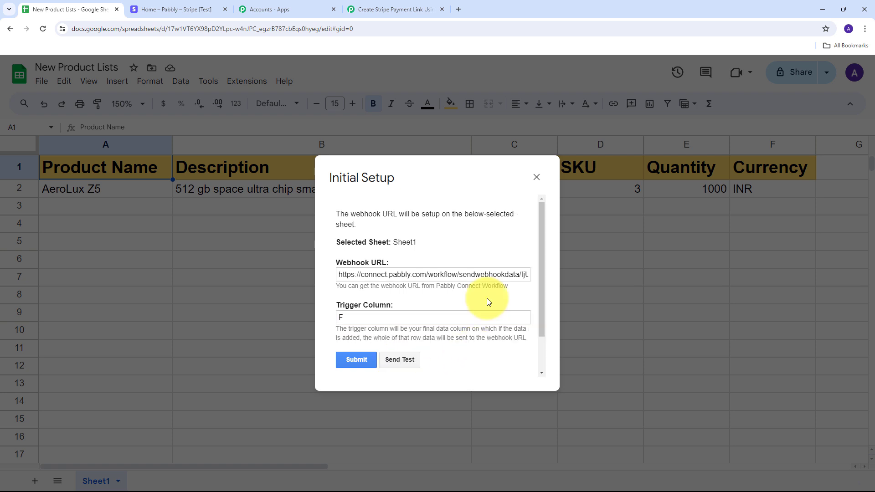
scroll(488, 301, "down", 2)
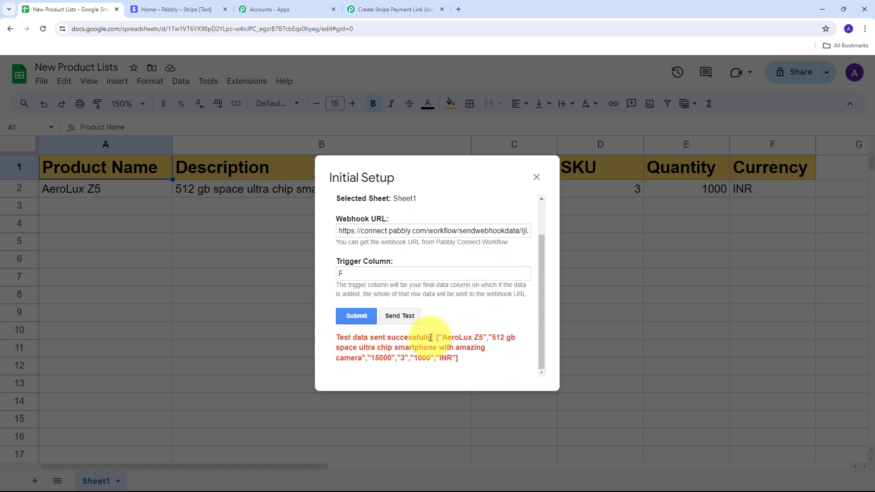
left_click(356, 317)
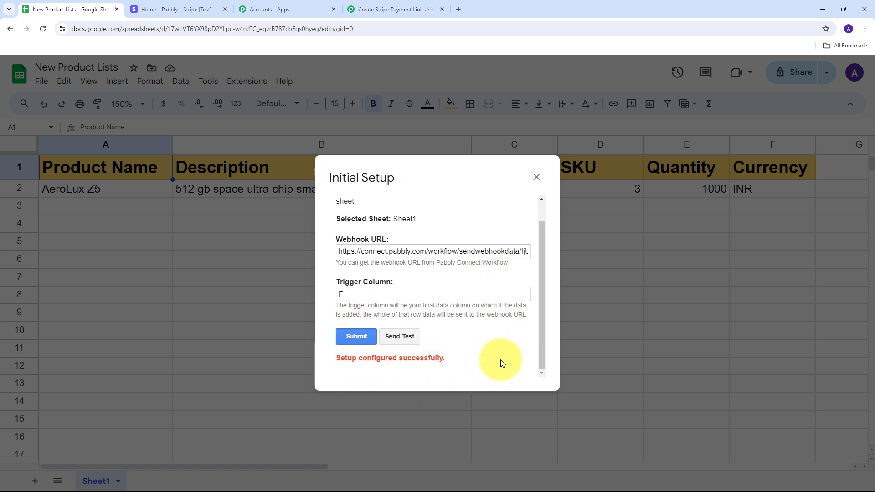
left_click(537, 178)
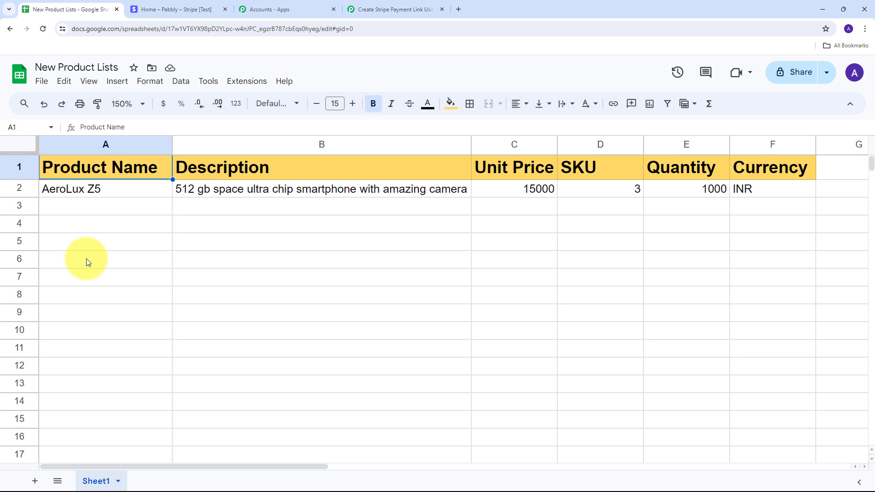
- Enable the Send On Event option of the Pabbly Connect Webhooks add-on for the spreadsheet
left_click(252, 82)
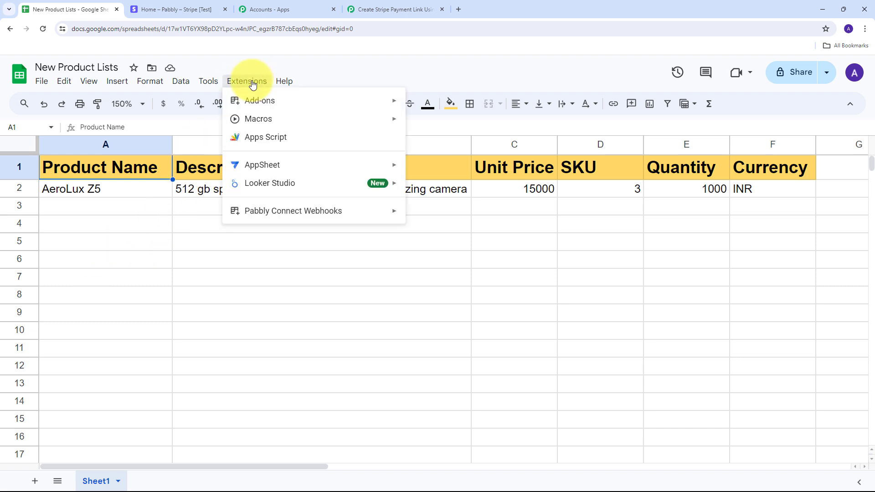
mouse_move(280, 209)
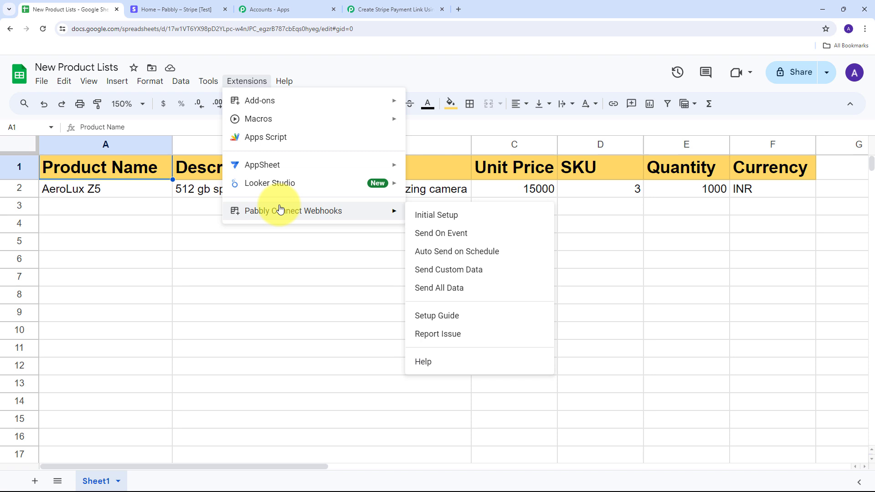
left_click(430, 235)
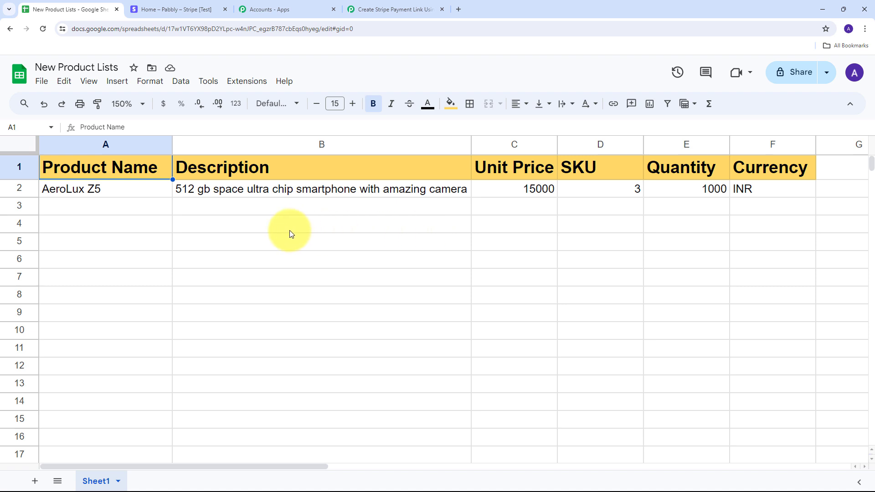
- Switch to the Pabbly Connect workflow and examine the unit price, SKU, quantity, product name, description and currency in the captured webhook response
left_click(386, 9)
scroll(488, 234, "down", 1)
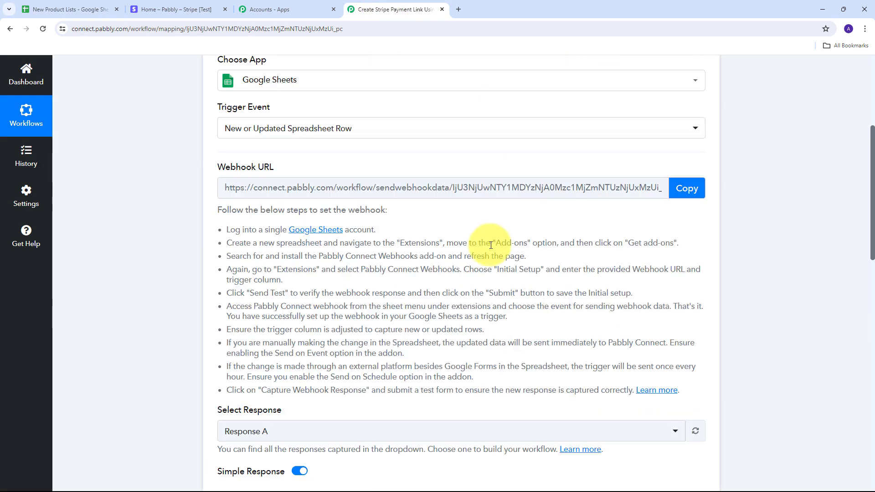
scroll(490, 245, "down", 9)
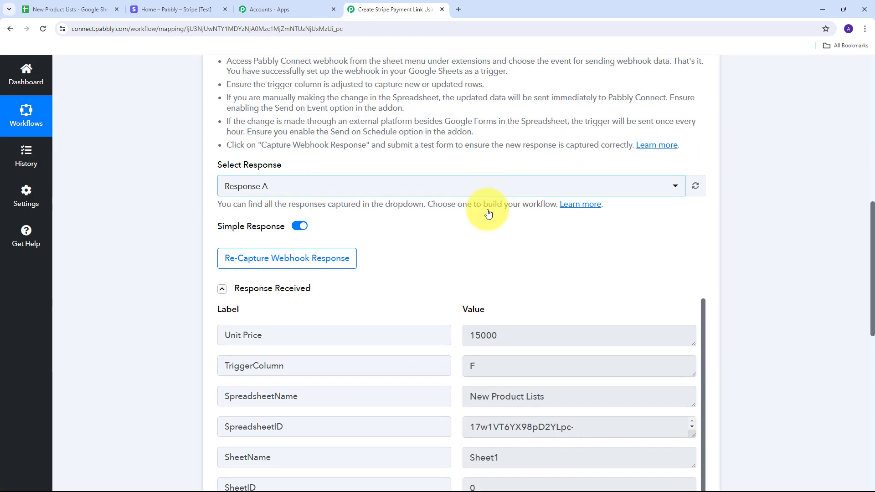
scroll(522, 211, "down", 3)
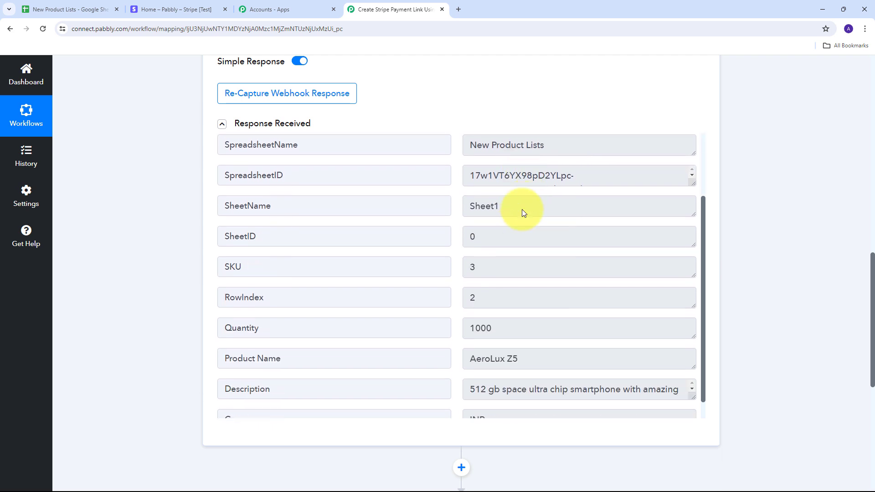
scroll(515, 249, "up", 3)
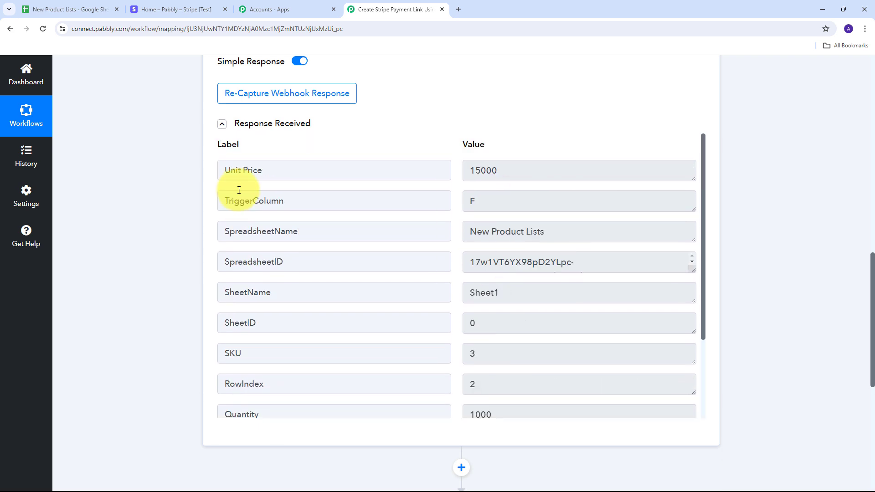
left_click_drag(527, 169, 450, 177)
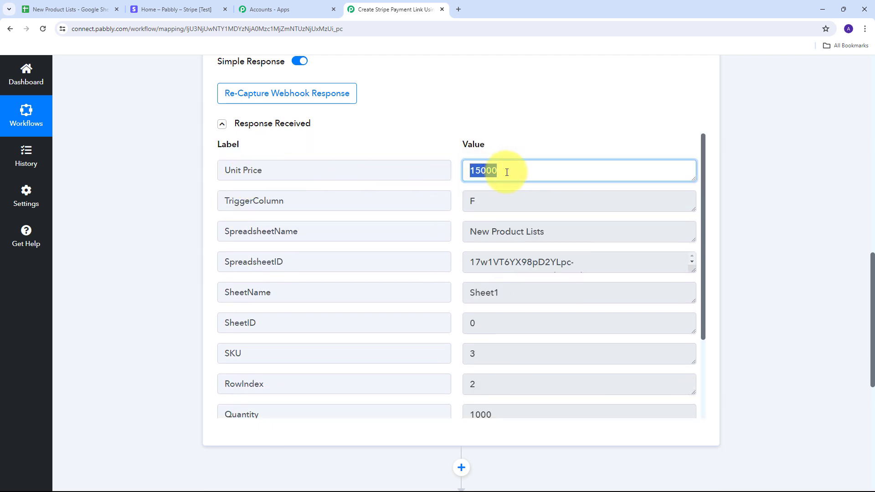
scroll(289, 252, "down", 1)
left_click_drag(513, 308, 396, 309)
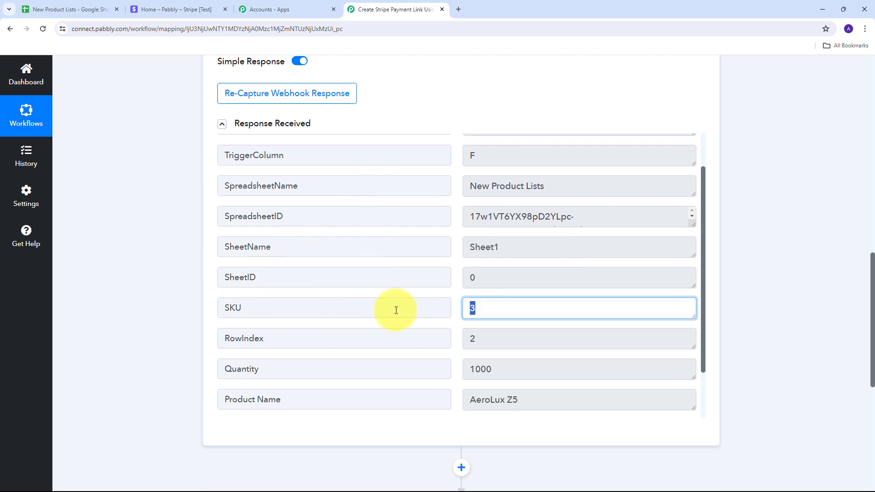
scroll(479, 322, "down", 2)
left_click_drag(501, 307, 336, 307)
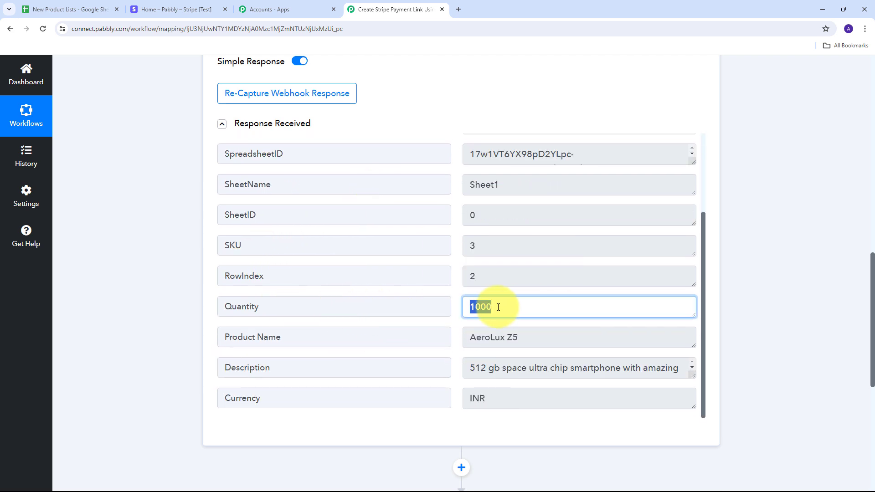
left_click(580, 338)
left_click_drag(581, 337, 445, 336)
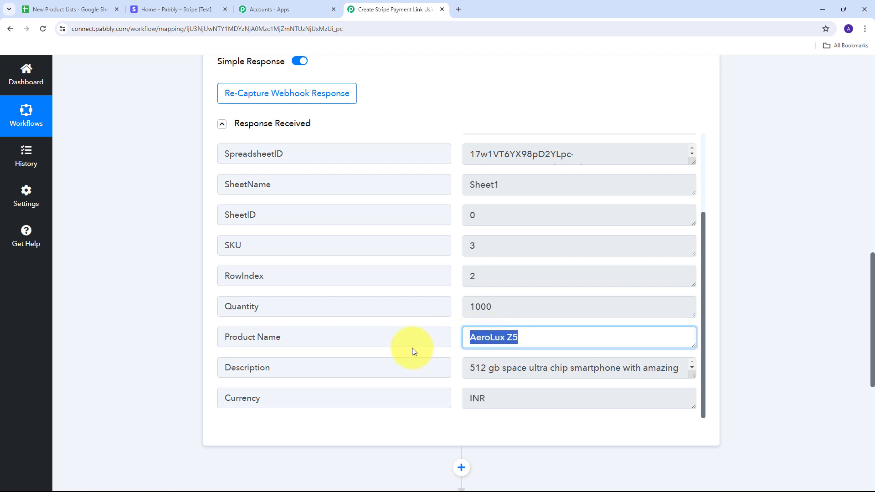
left_click_drag(524, 398, 451, 399)
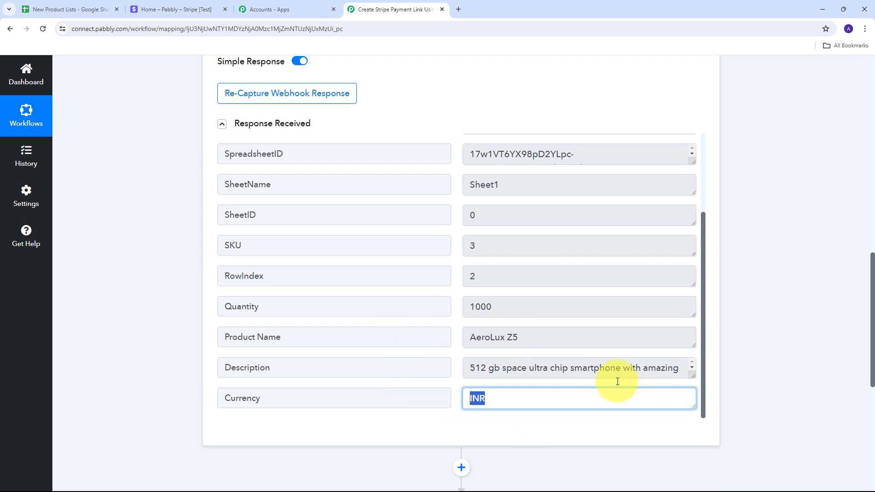
left_click_drag(692, 375, 694, 413)
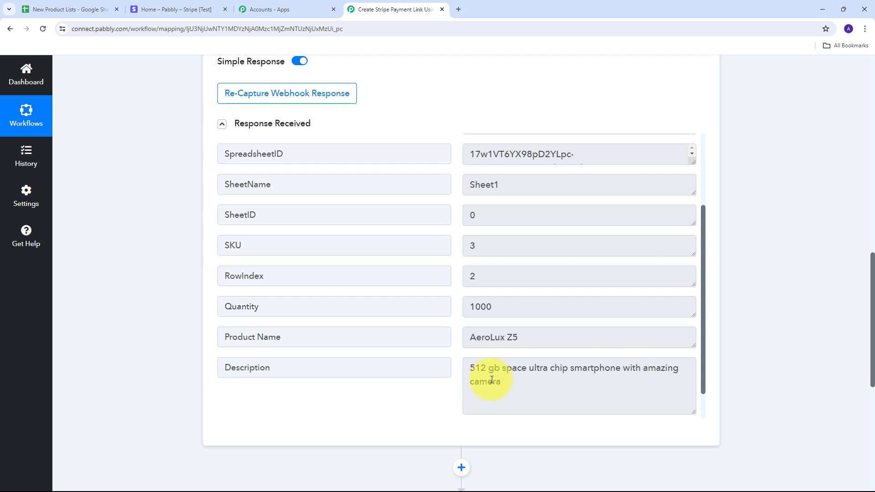
key("Tab")
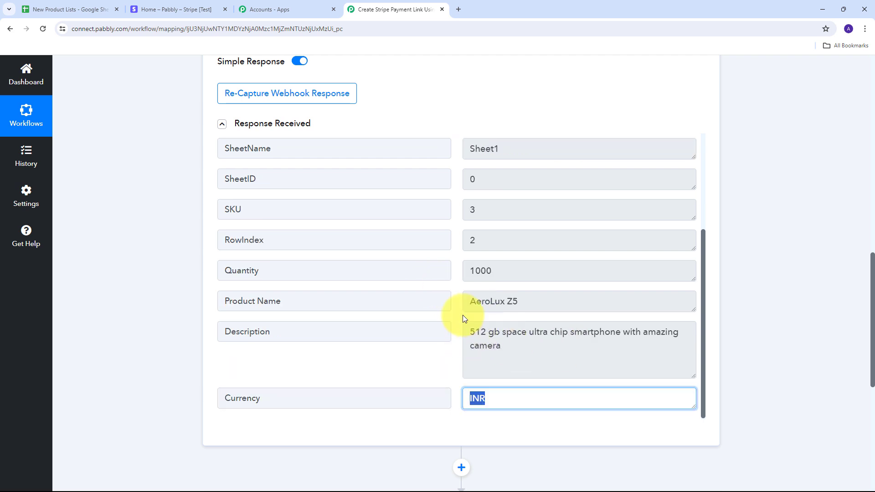
scroll(475, 307, "up", 3)
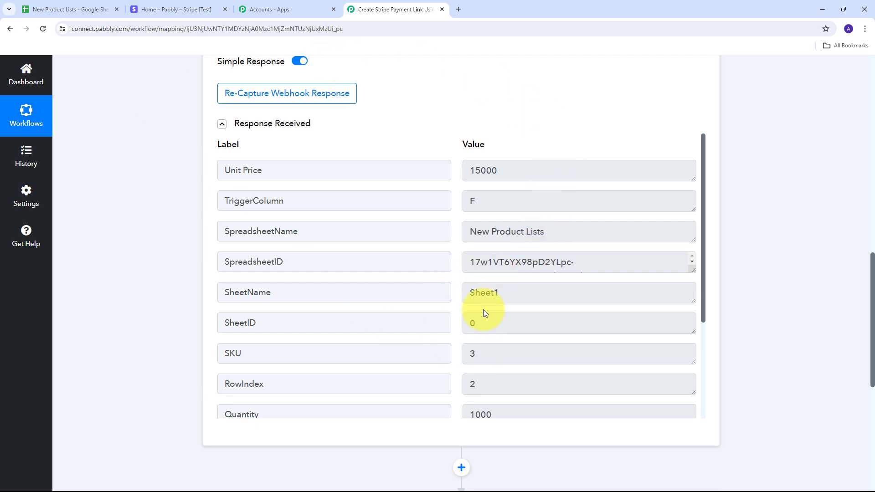
- Set the workflow's second step to the Stripe app with the Create a Product action event
scroll(762, 249, "down", 7)
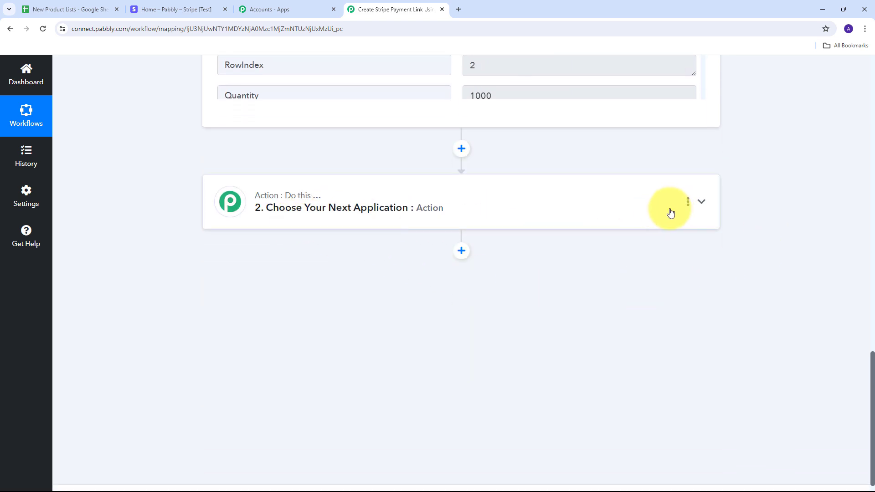
left_click(651, 209)
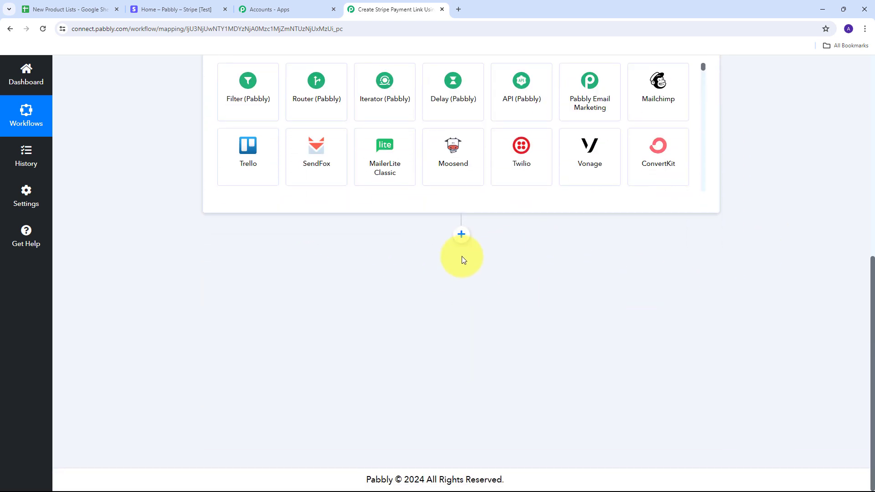
left_click(241, 252)
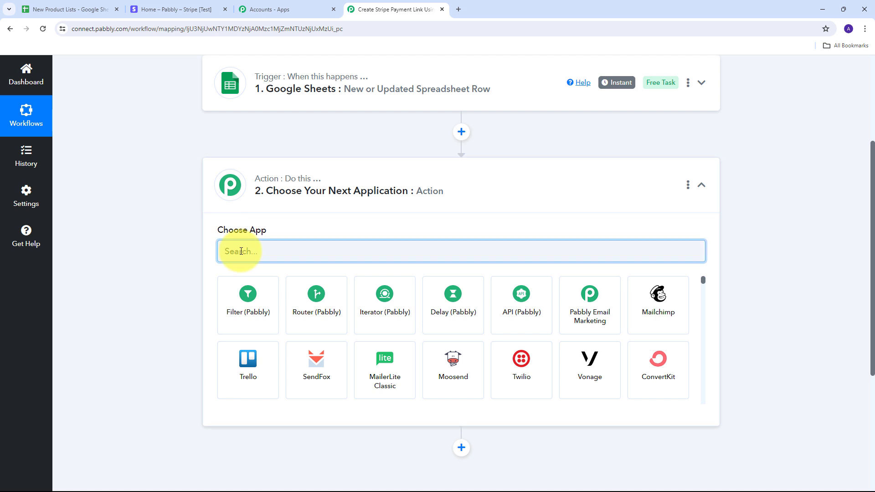
type("Stripe")
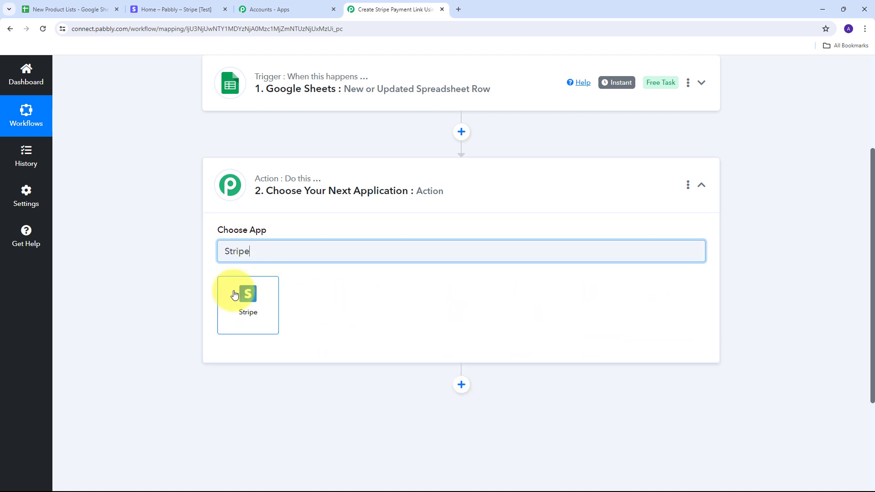
left_click(245, 299)
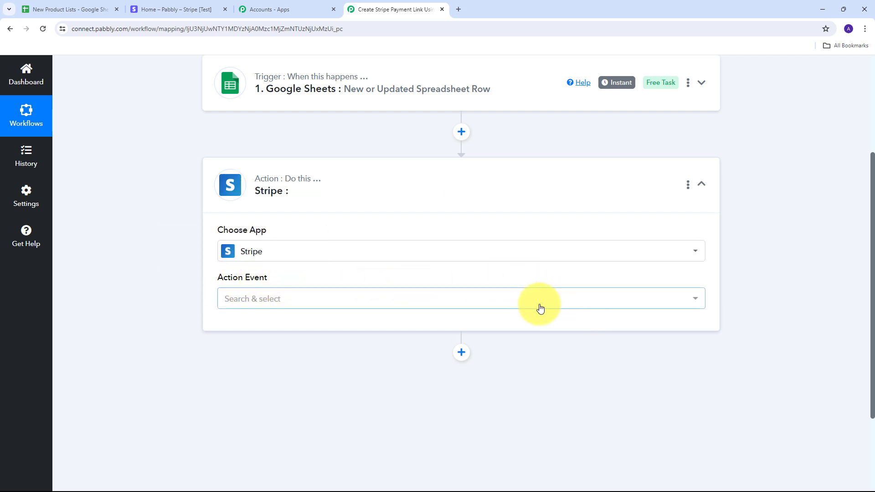
left_click(518, 298)
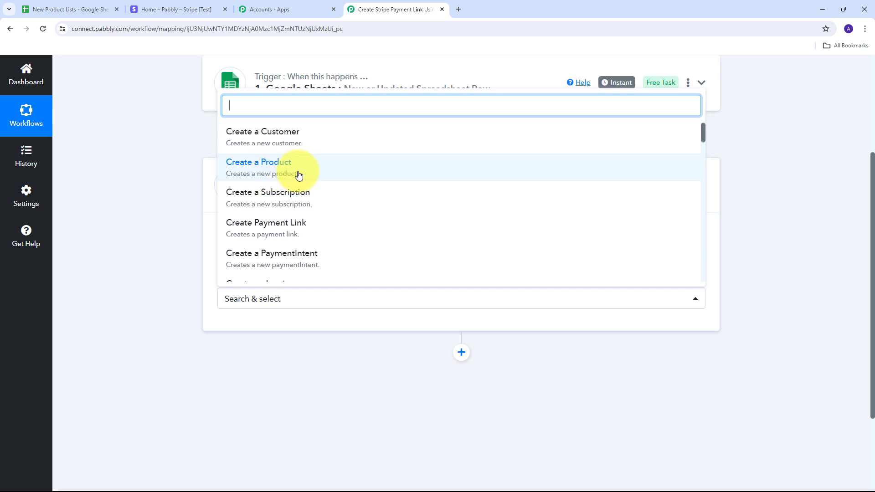
left_click(280, 173)
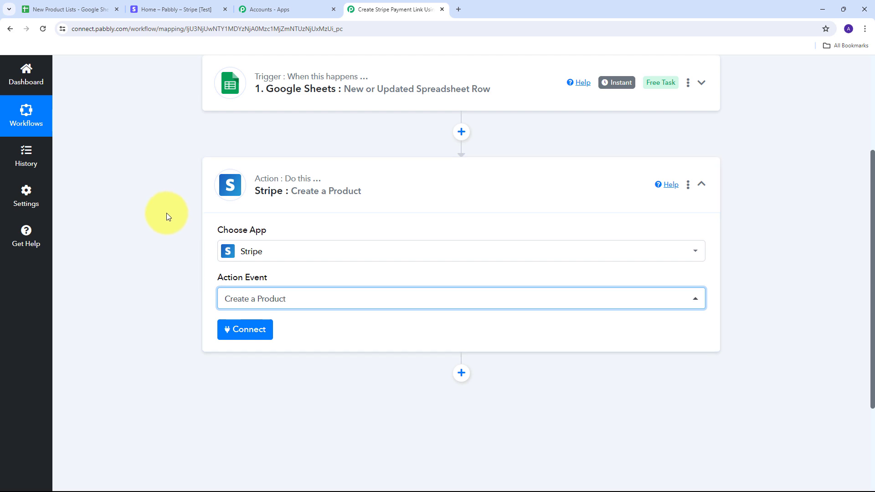
- Start a new Stripe connection for the product action, and copy the secret test key from the API keys in Stripe's developer settings
left_click(242, 330)
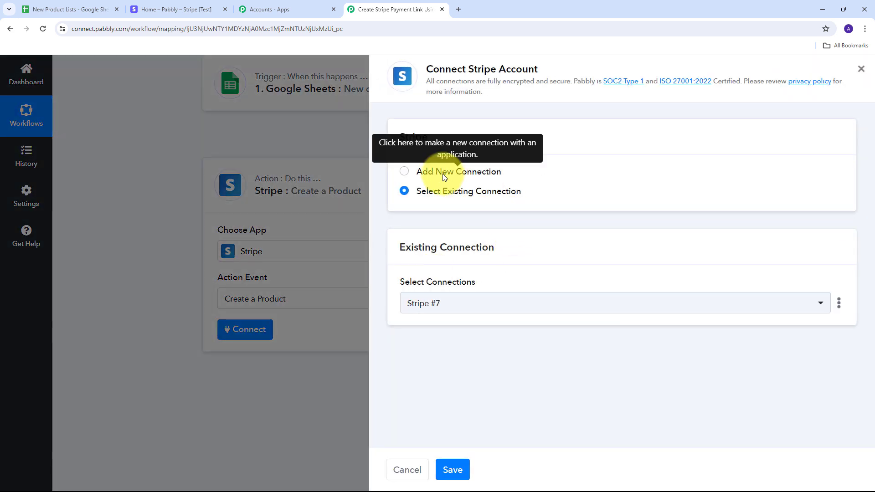
left_click(441, 174)
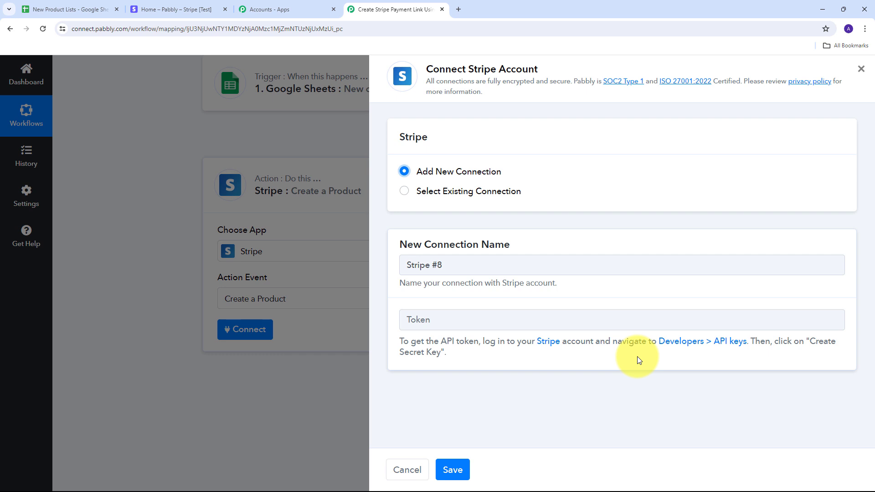
left_click(201, 9)
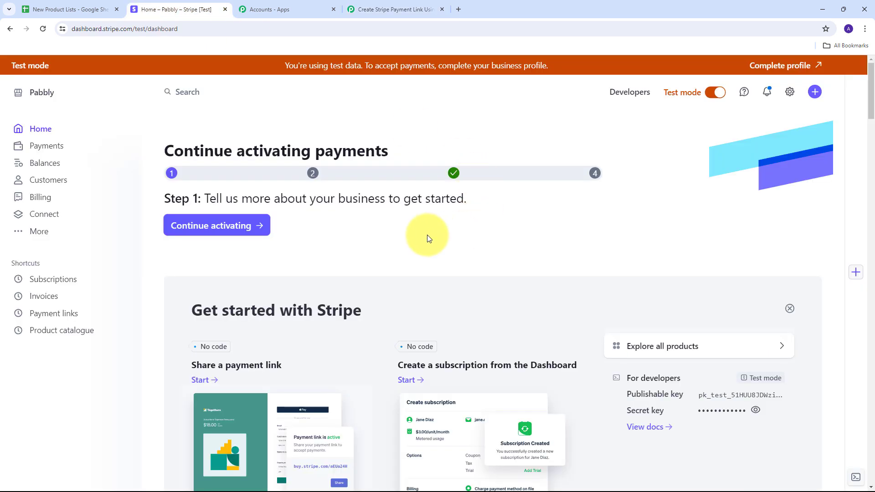
left_click(629, 93)
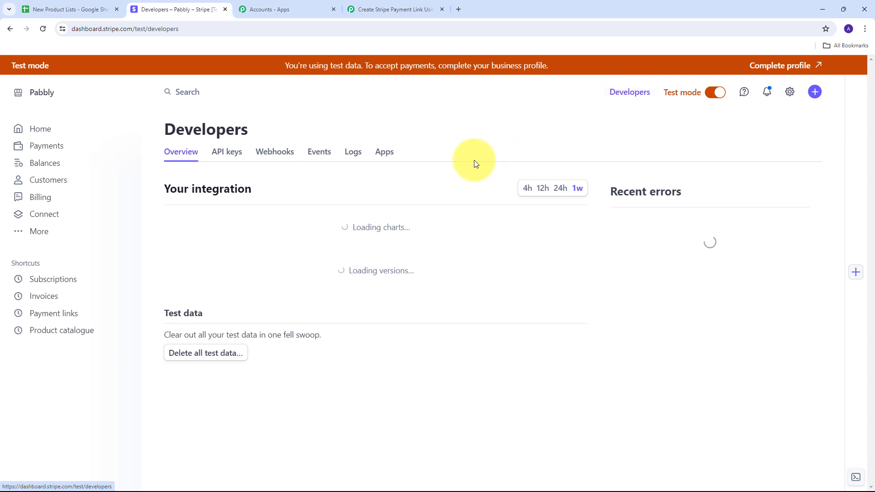
left_click(223, 155)
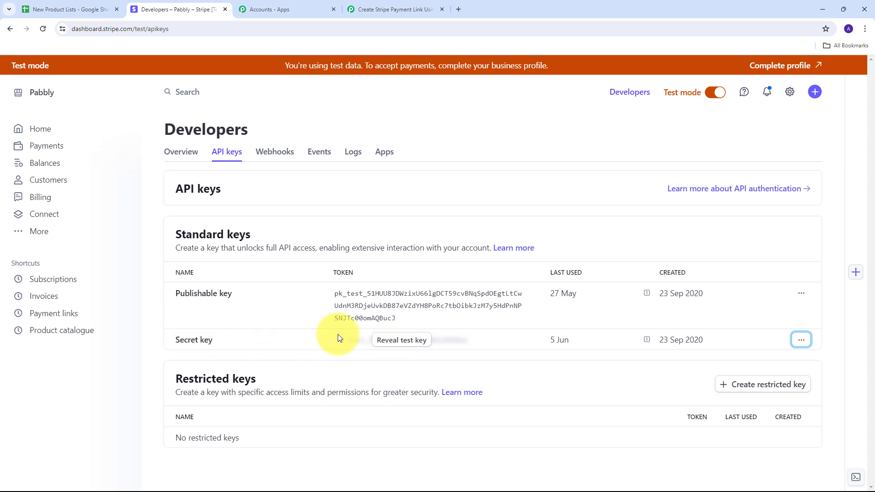
left_click(410, 345)
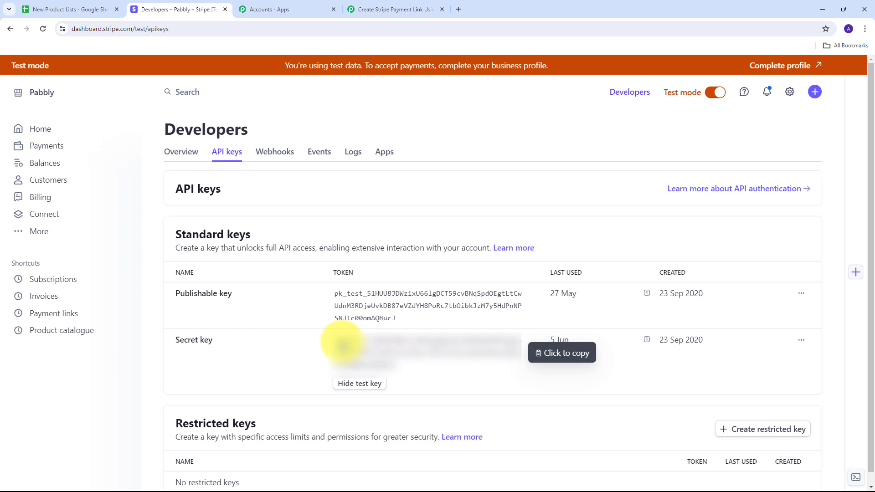
left_click(350, 349)
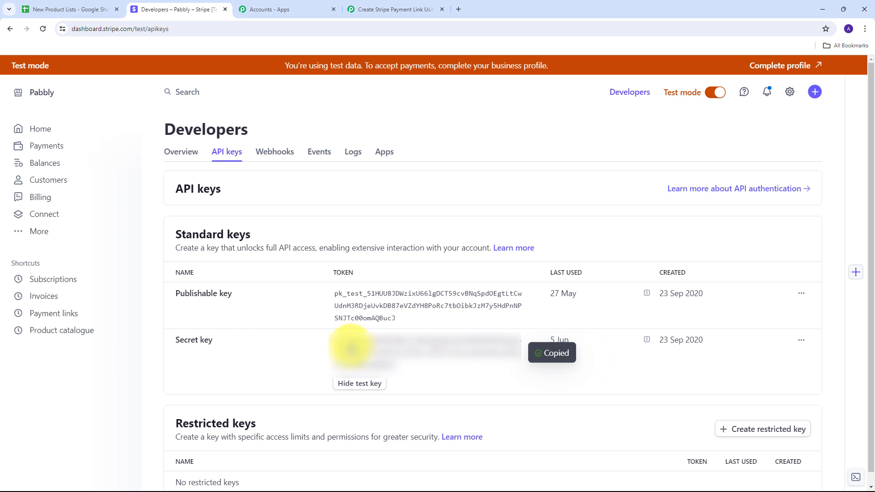
- Return to the Pabbly Connect workflow, paste the Stripe secret key as the new connection's token and save the connection
left_click(372, 9)
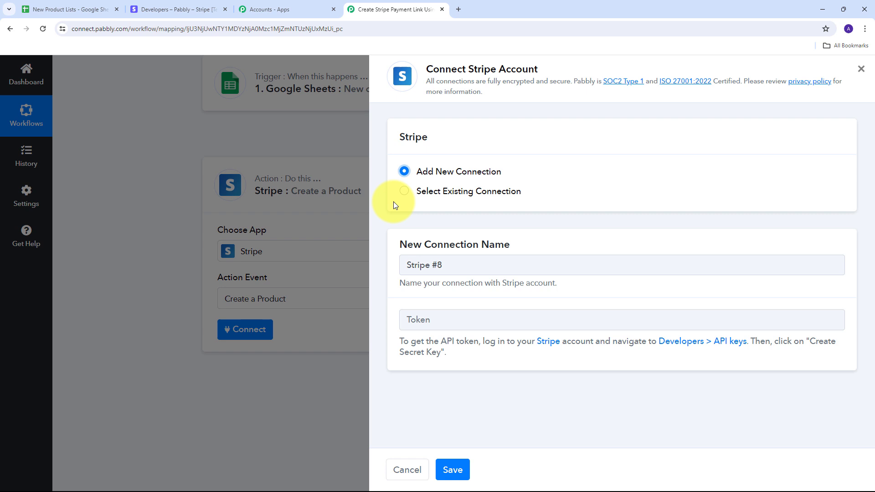
left_click(434, 314)
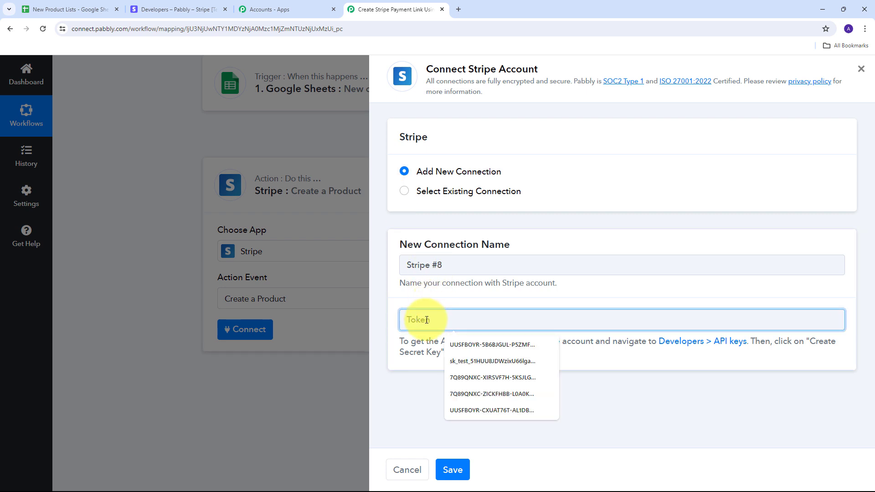
key("ctrl+v")
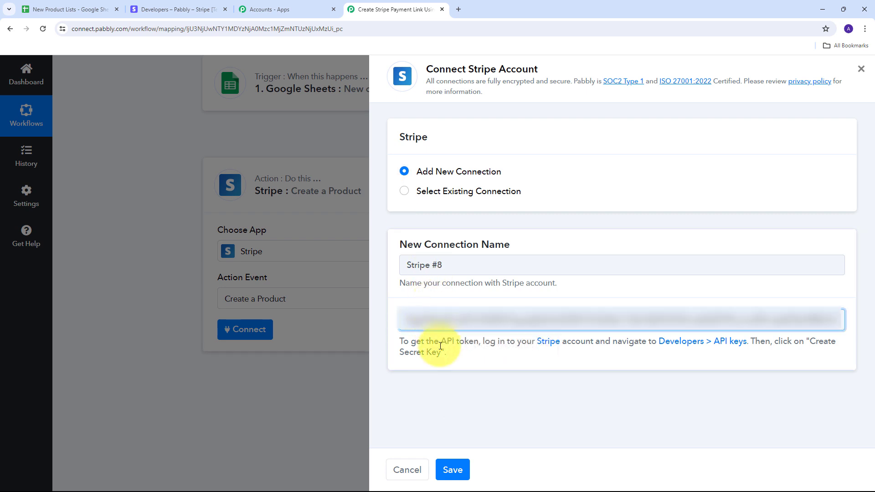
left_click(452, 469)
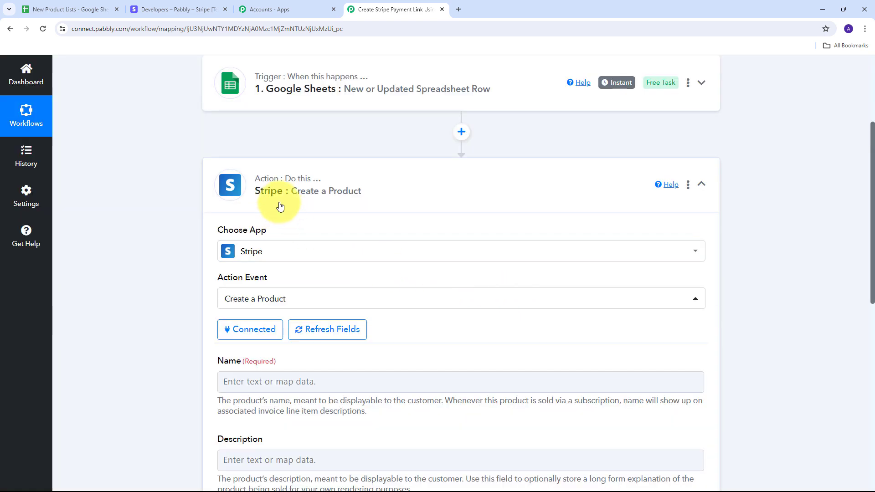
- Map the Stripe product's Name to the Product Name value from the Google Sheets trigger
scroll(410, 192, "down", 3)
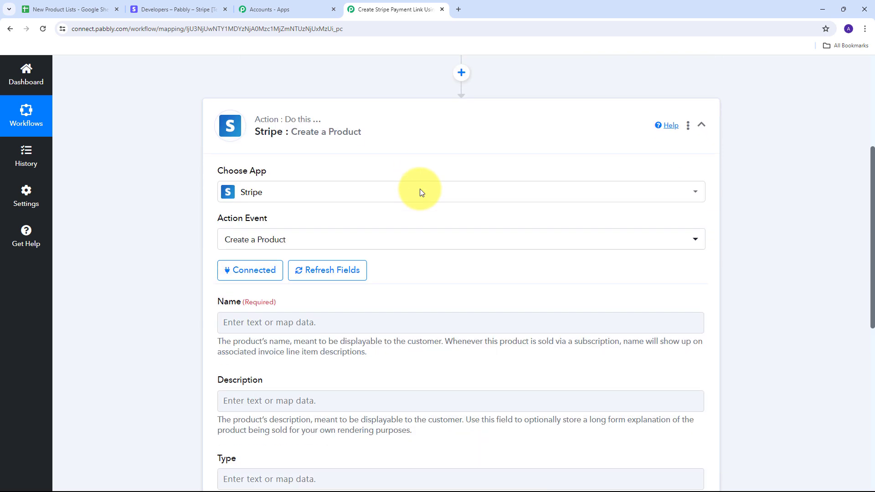
scroll(377, 175, "down", 1)
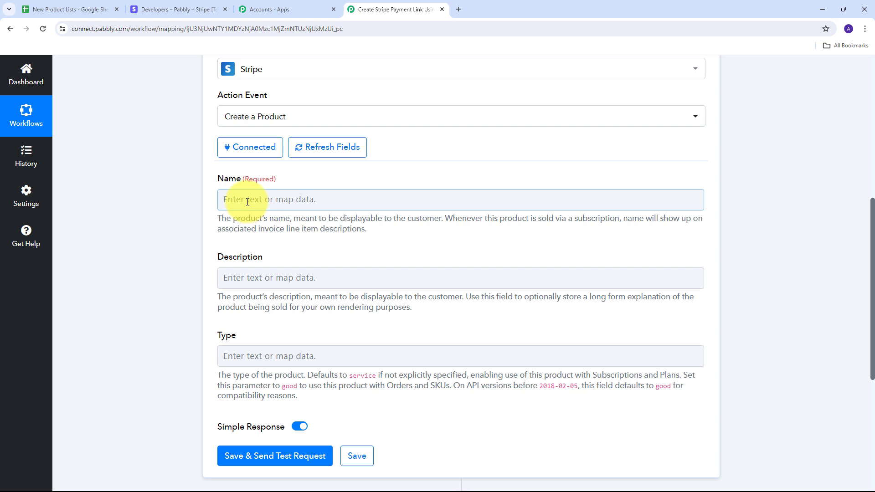
left_click(361, 206)
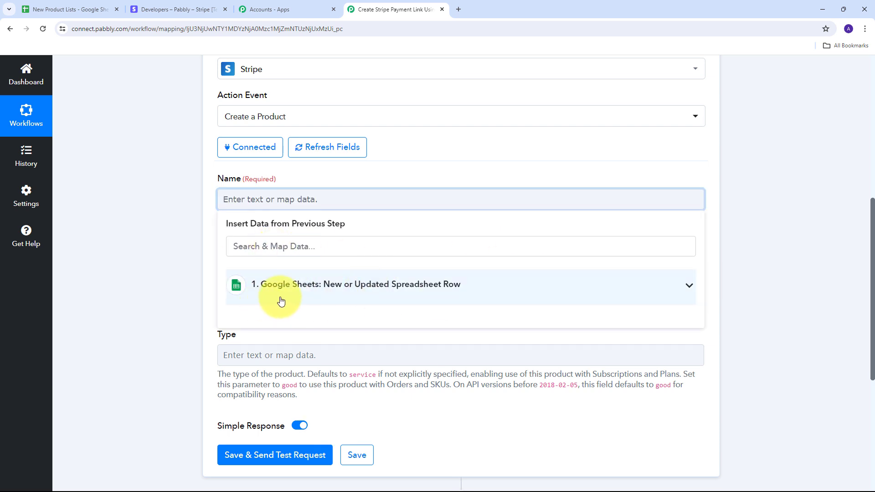
left_click(445, 288)
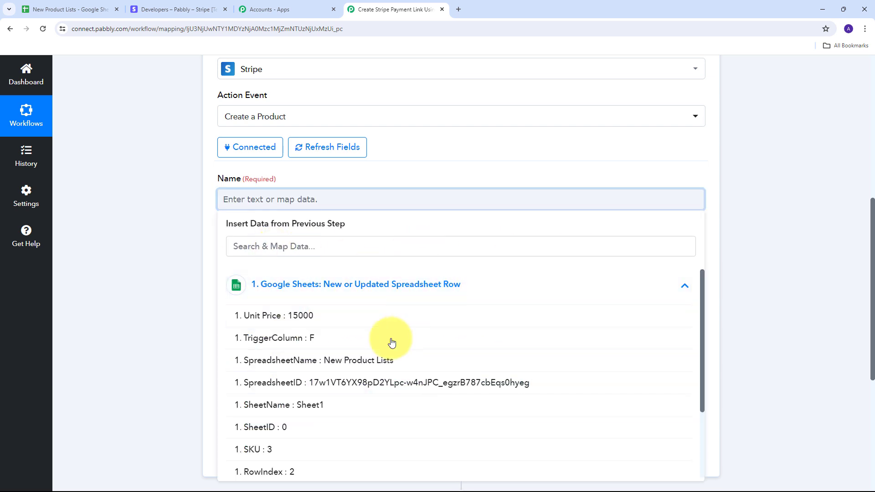
scroll(344, 333, "down", 3)
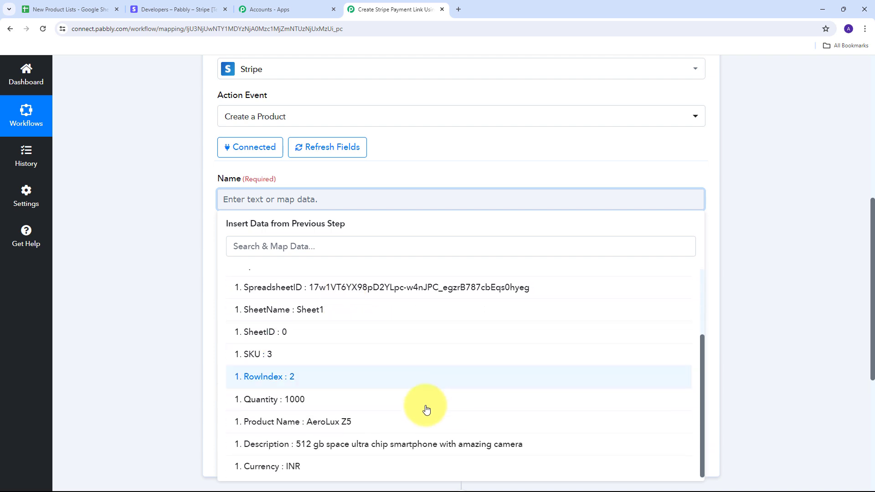
left_click(332, 425)
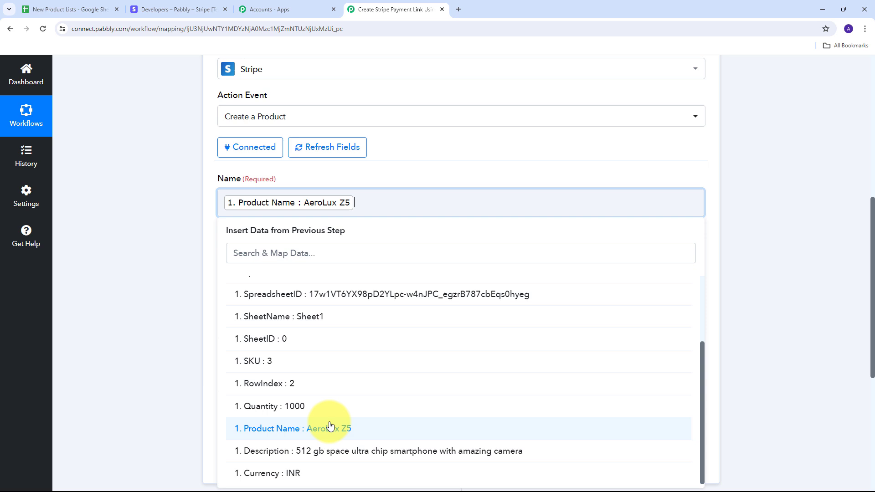
left_click(166, 261)
- Map the Stripe product's Description to the Description value from the Google Sheets trigger
scroll(346, 256, "down", 1)
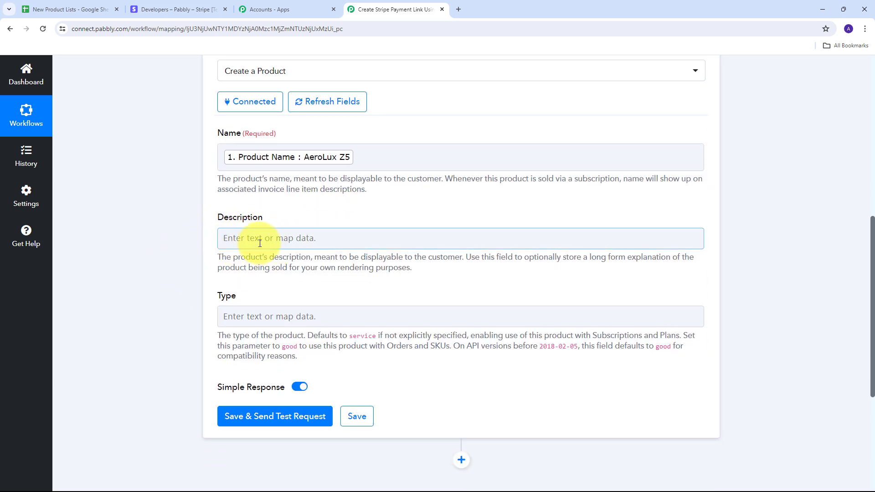
left_click(263, 240)
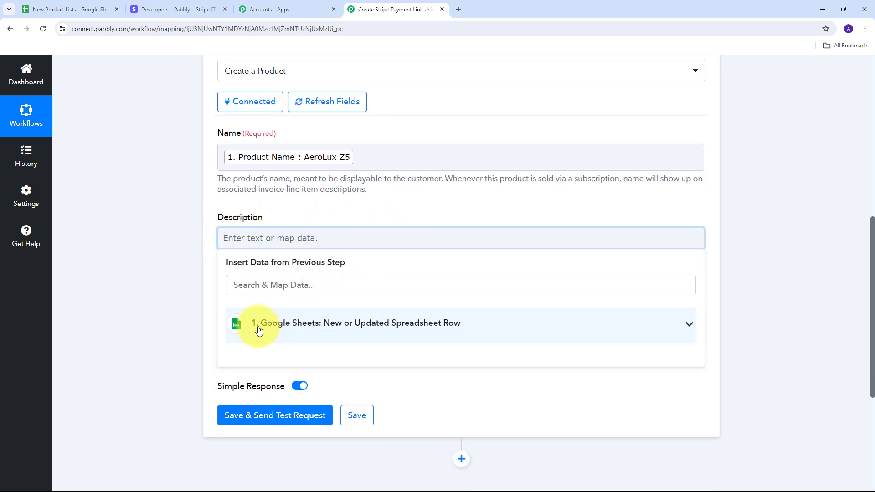
left_click(331, 329)
scroll(351, 365, "down", 5)
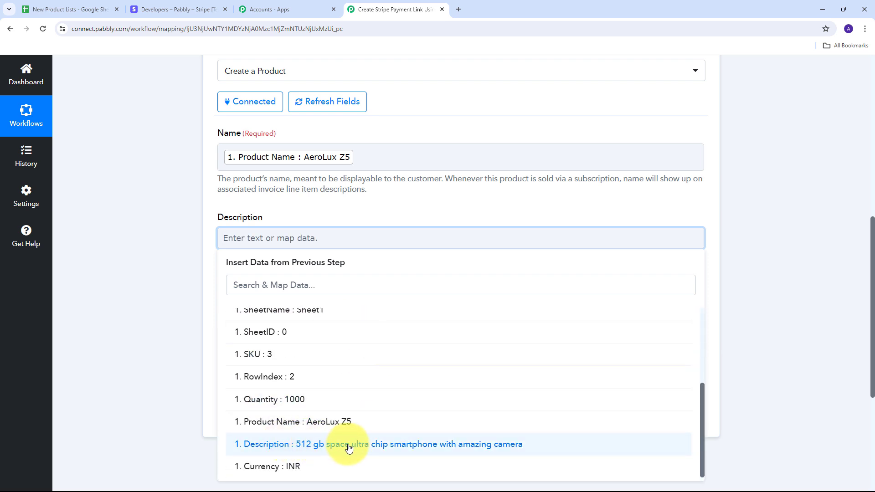
left_click(349, 448)
left_click(154, 240)
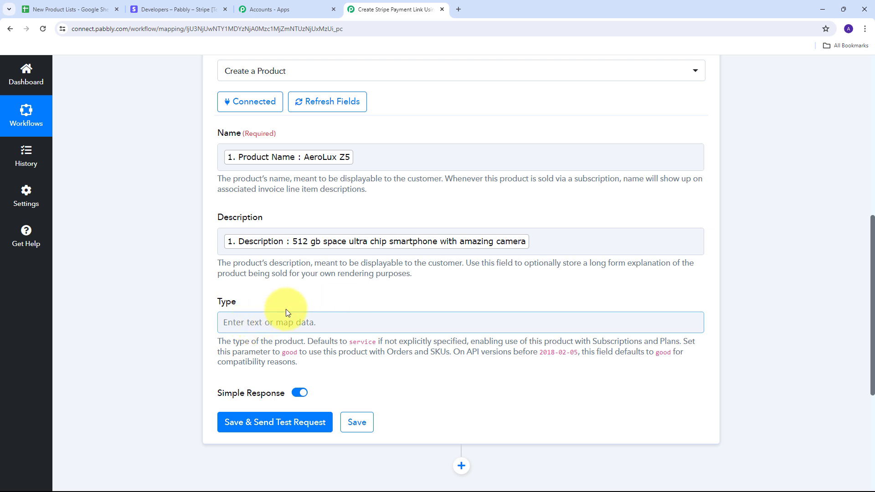
- Save the Create a Product action with a test request and check the product ID in the received response
scroll(203, 306, "down", 1)
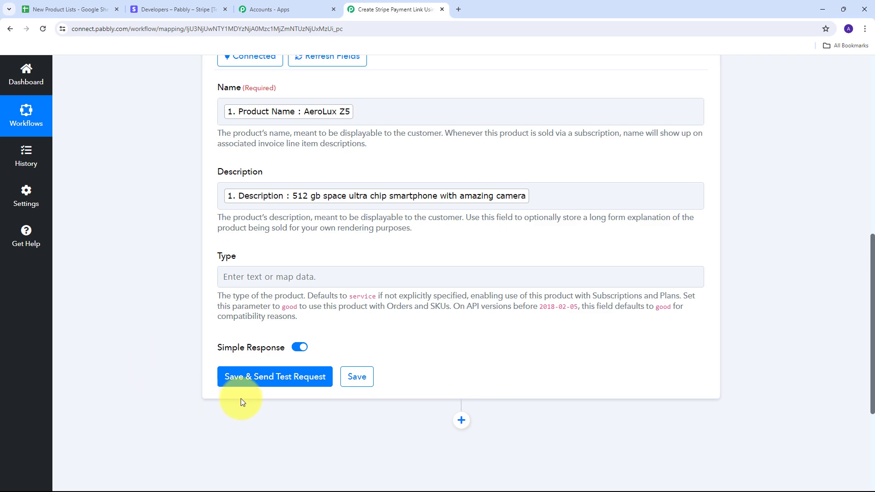
left_click(267, 377)
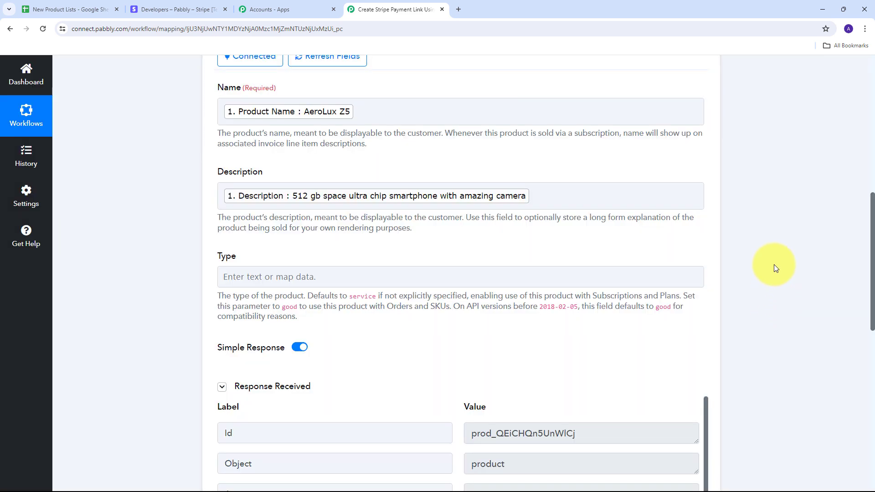
scroll(773, 265, "down", 6)
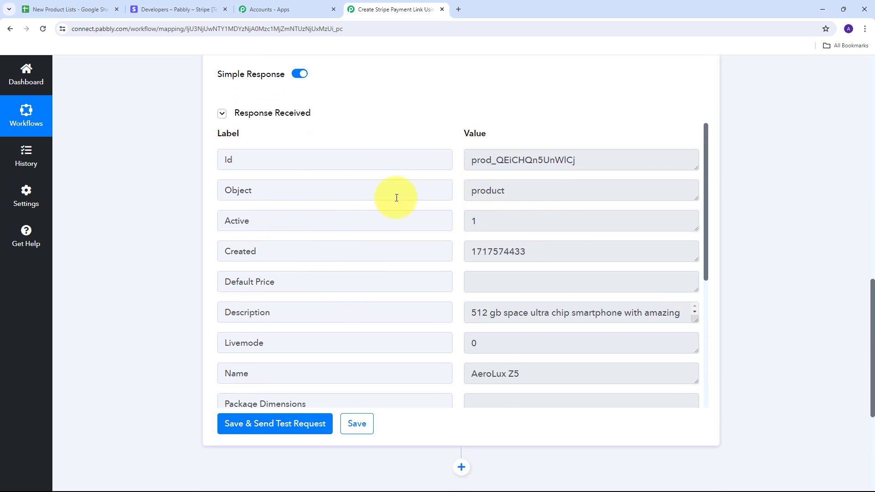
left_click_drag(590, 160, 424, 162)
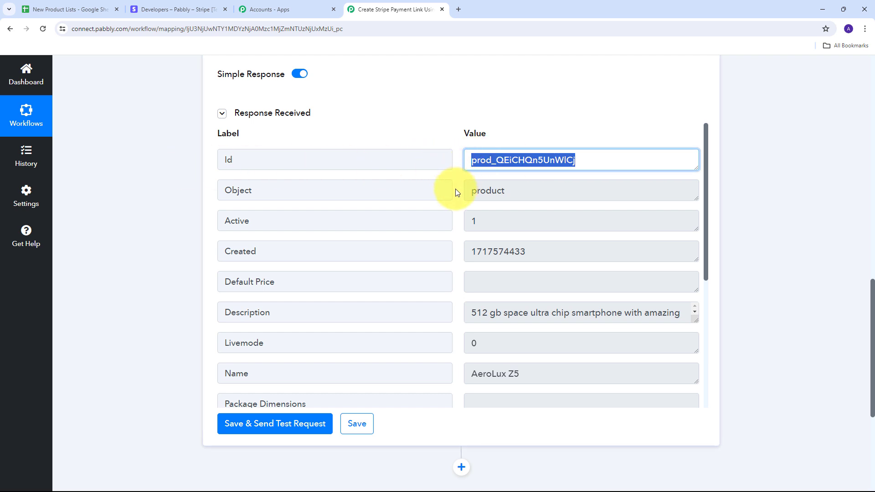
scroll(375, 133, "up", 5)
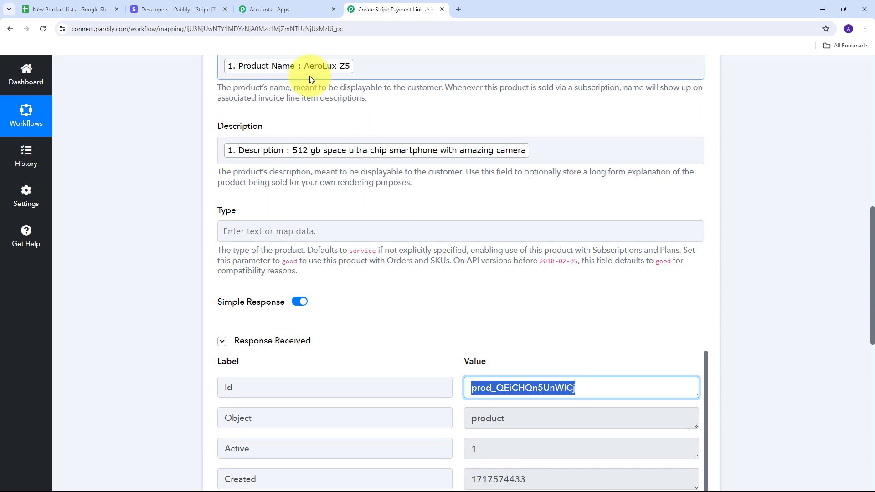
scroll(431, 197, "down", 2)
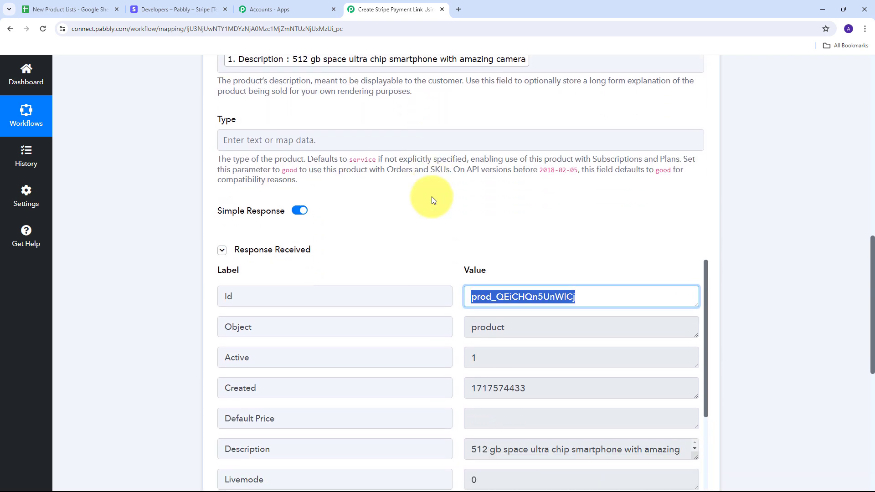
scroll(433, 200, "down", 2)
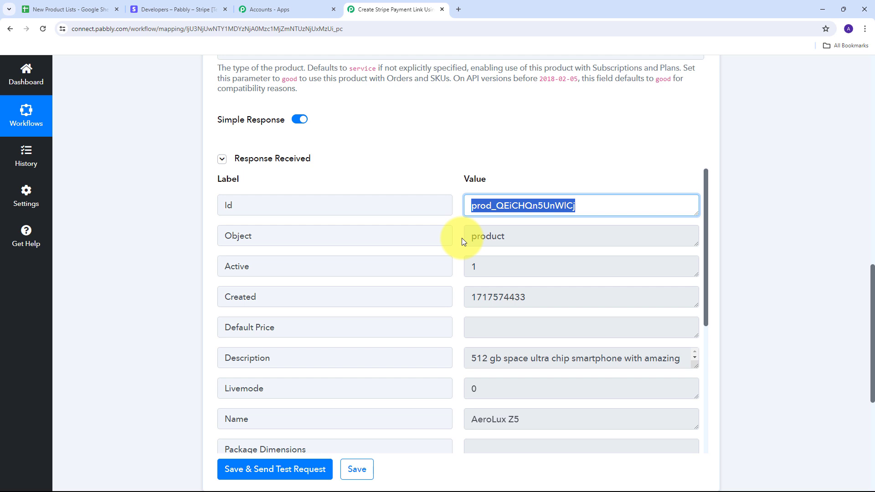
- Switch to Stripe and open the AeroLux Z5 product from the product catalogue to check its details
left_click(173, 9)
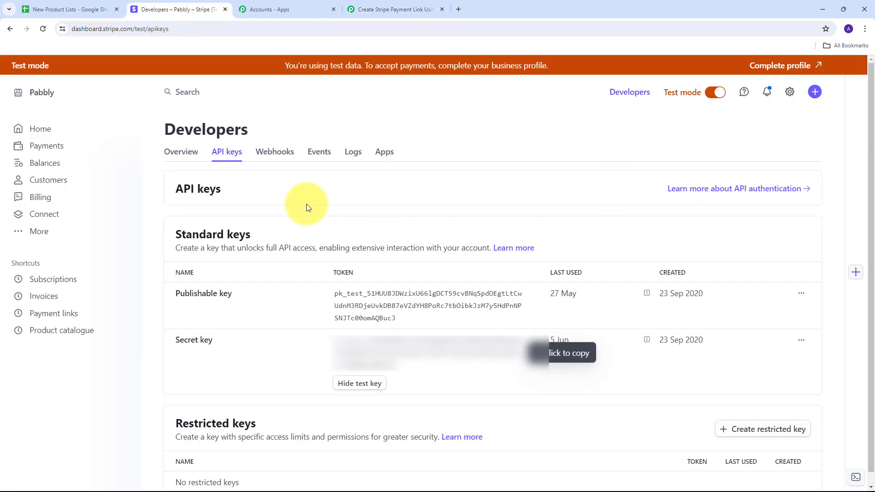
left_click(63, 333)
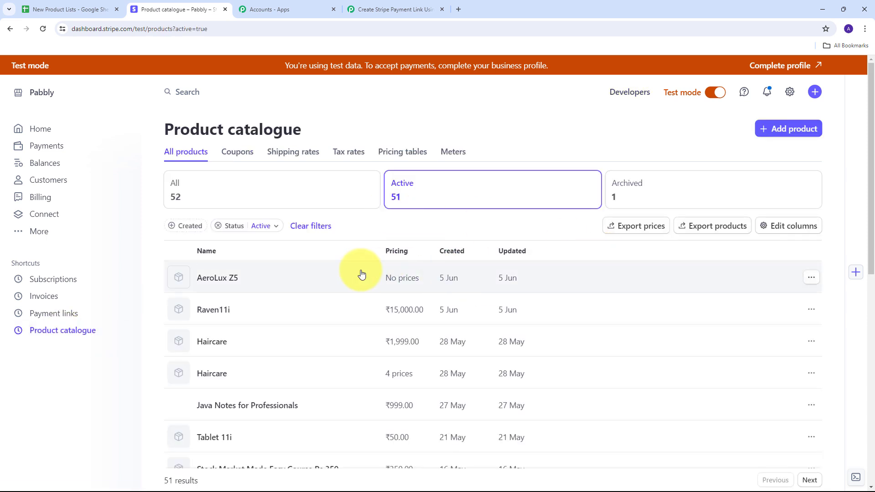
left_click(219, 281)
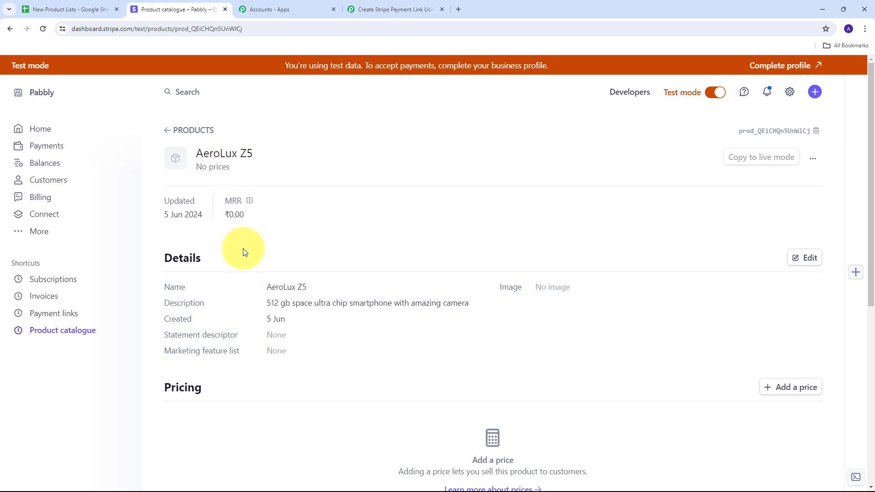
- Switch back to the Pabbly Connect workflow and add a new action step after the Create a Product step
left_click(388, 10)
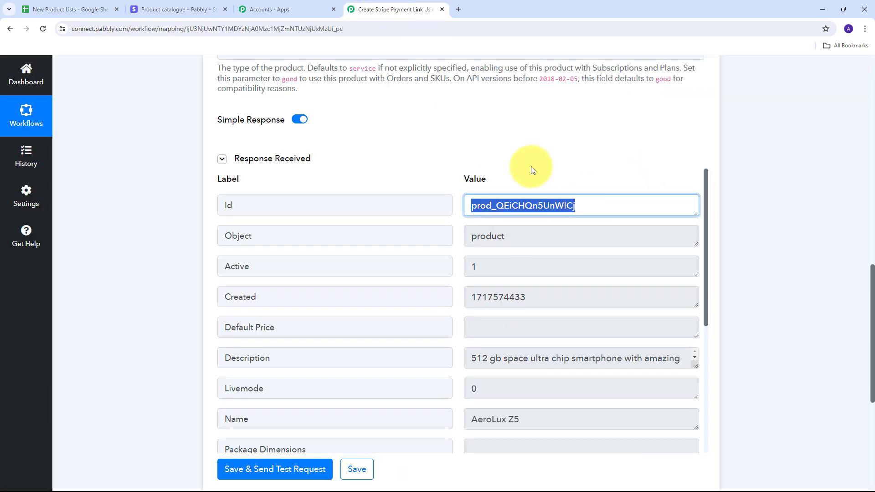
scroll(400, 164, "up", 3)
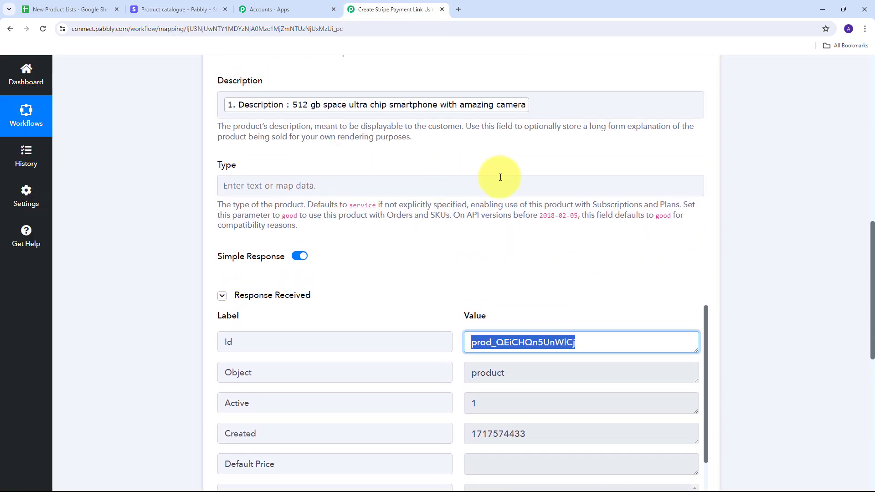
scroll(779, 185, "down", 9)
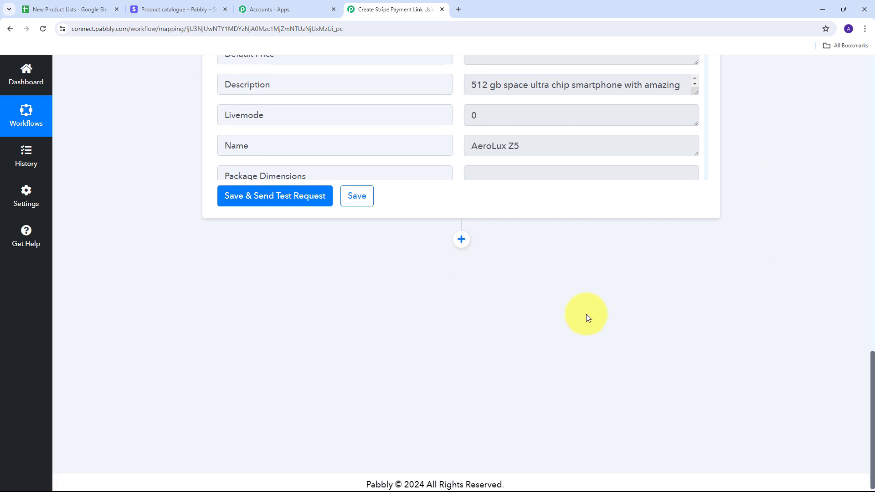
left_click(462, 241)
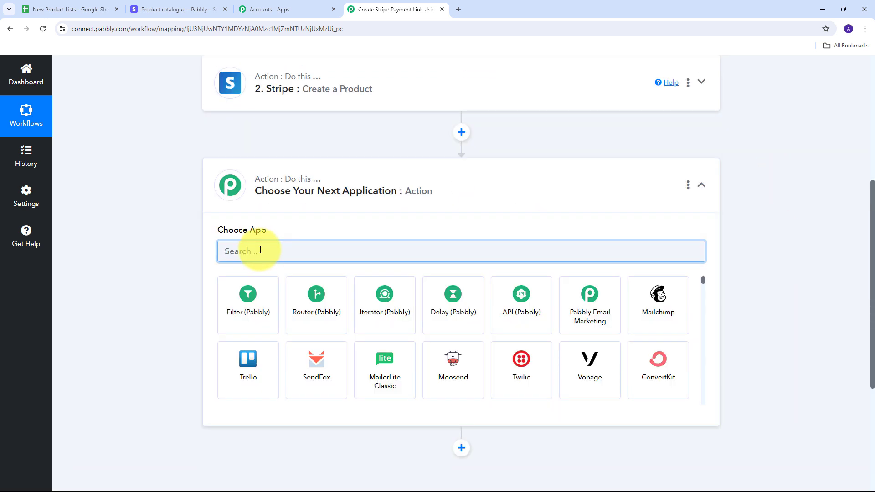
- Set the new action step to Stripe with the Create Price event and connect it through the existing Stripe #8 connection
type("S")
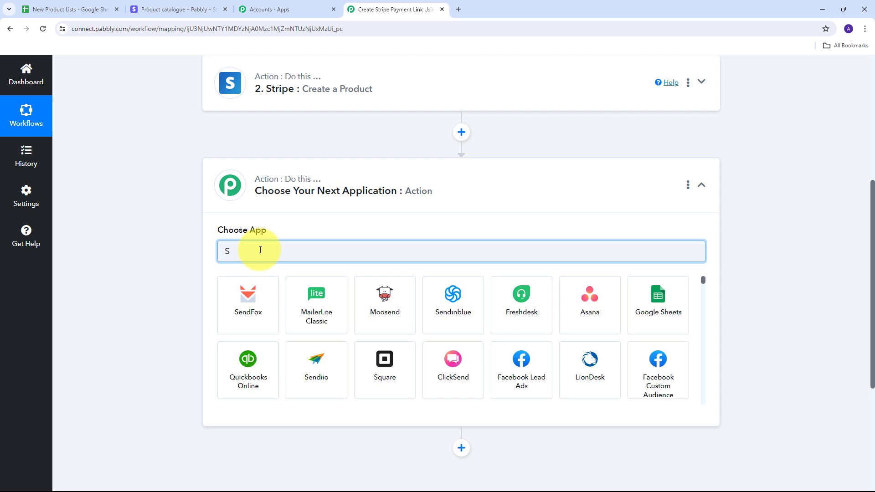
type("tripe")
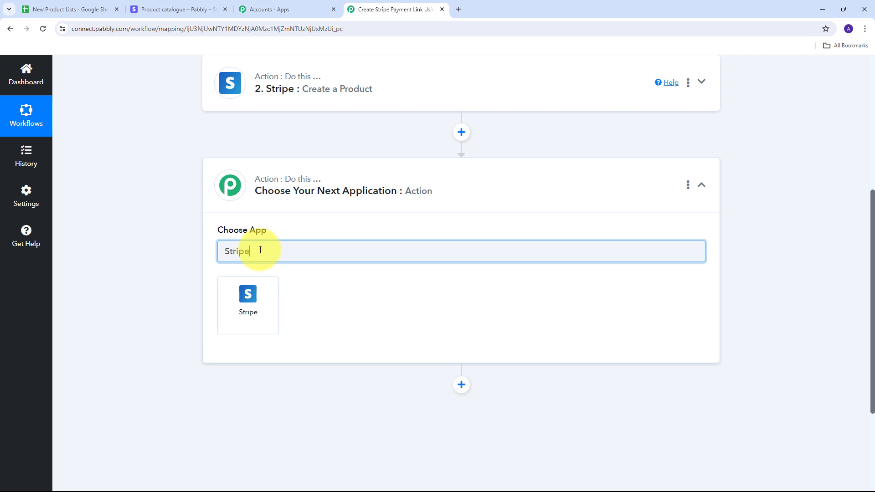
left_click(252, 311)
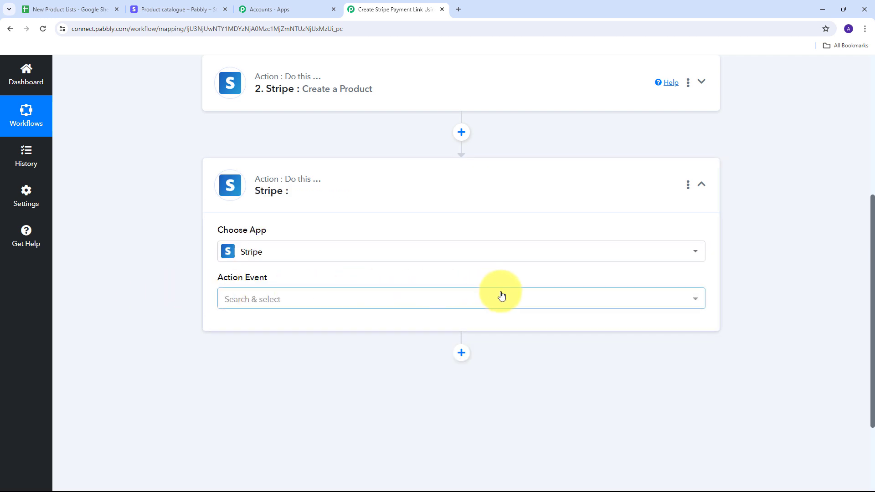
left_click(506, 304)
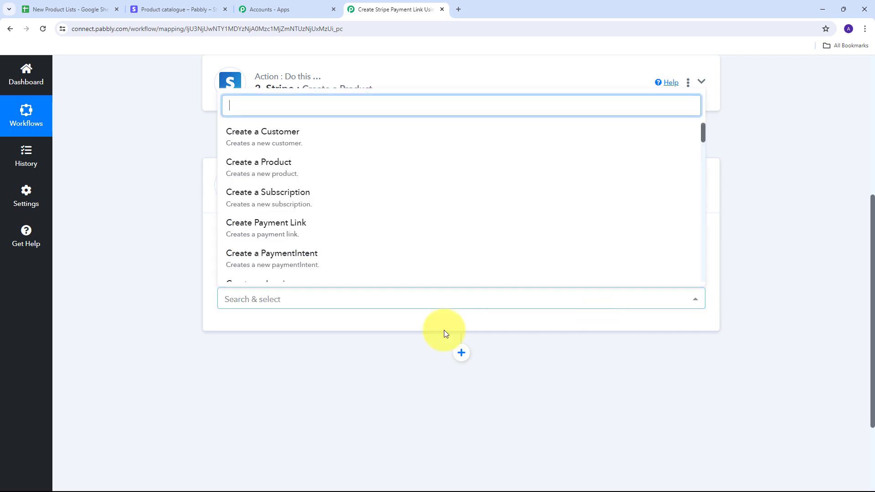
scroll(267, 189, "down", 4)
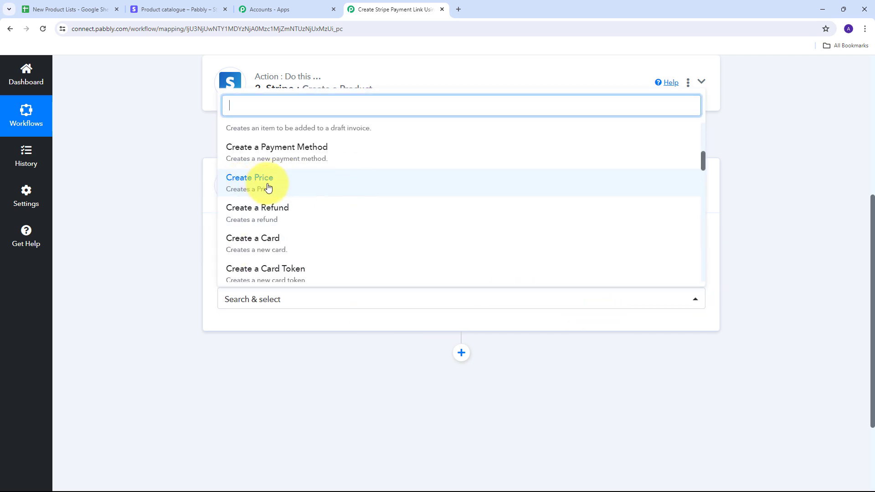
left_click(265, 187)
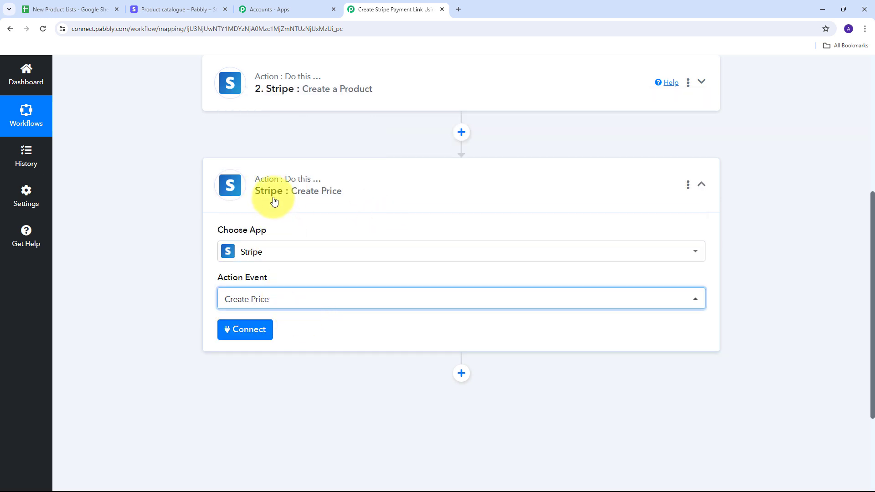
left_click(245, 330)
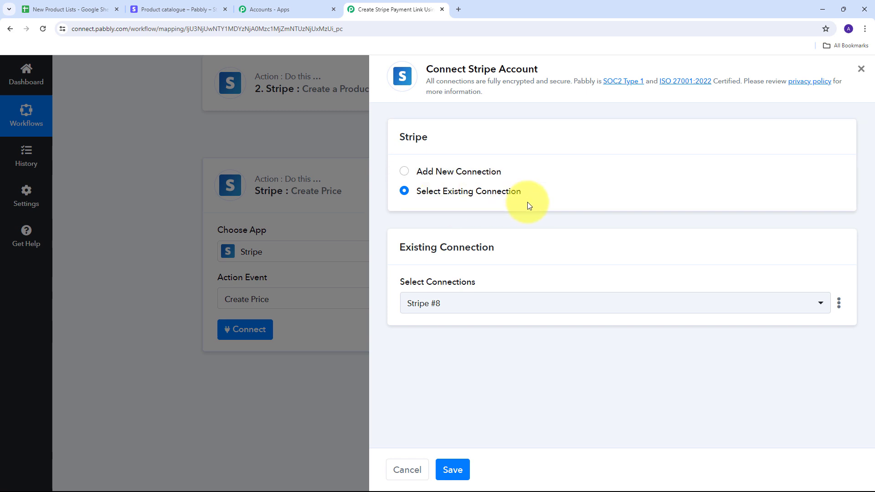
left_click(451, 470)
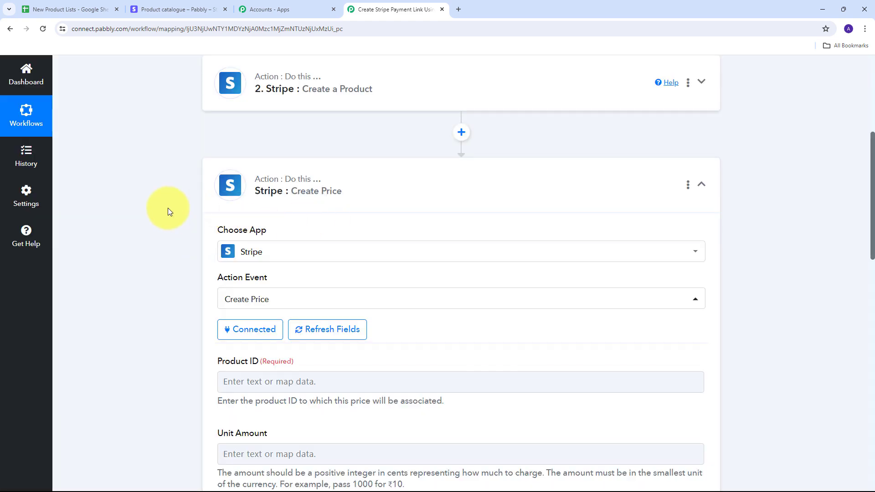
- Map the price's Product ID to the Id value from the Stripe Create a Product step
scroll(371, 203, "down", 6)
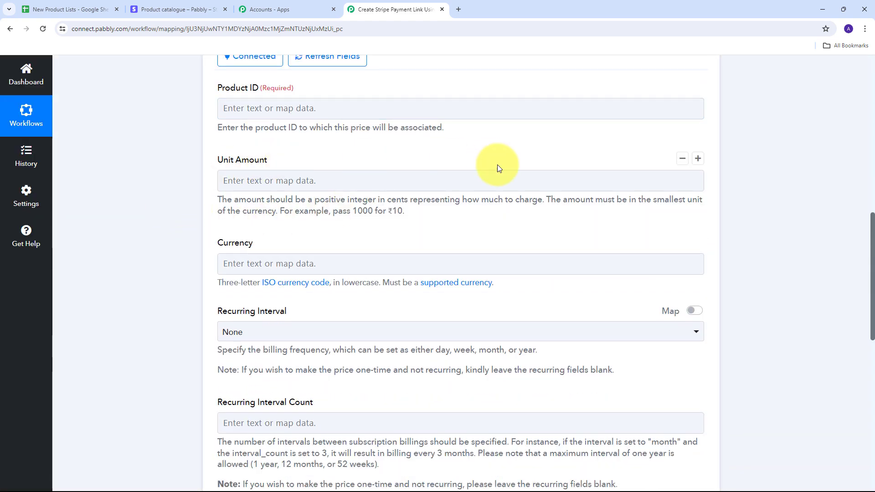
scroll(496, 165, "down", 2)
scroll(333, 207, "up", 4)
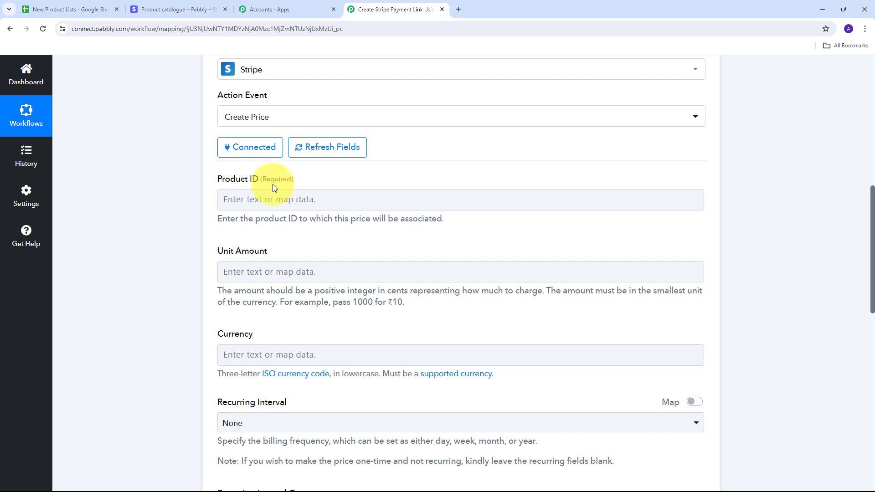
left_click(341, 196)
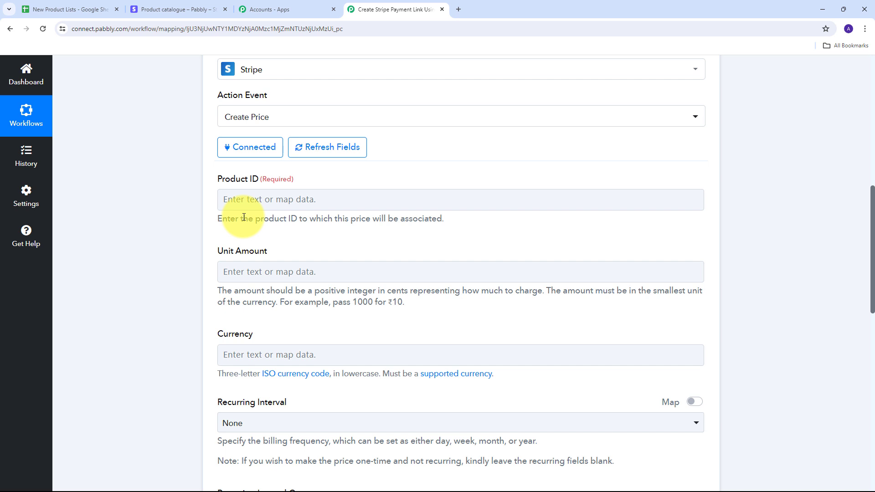
left_click(259, 198)
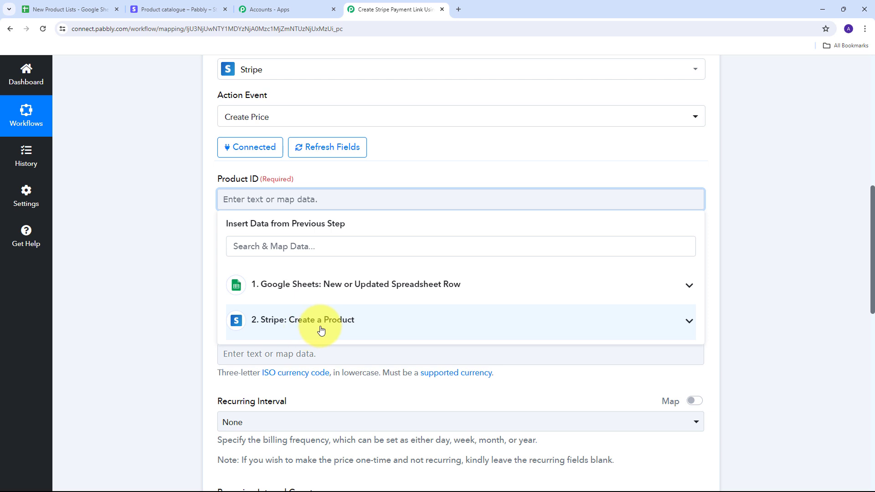
left_click(398, 328)
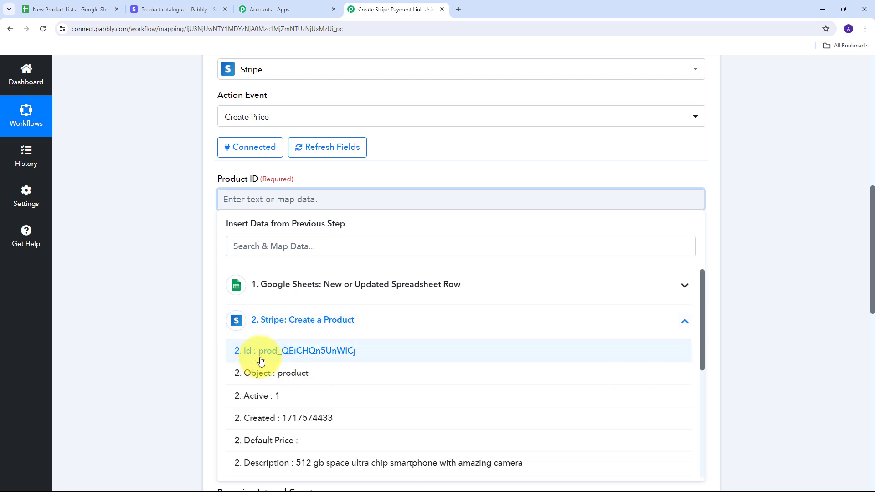
left_click(318, 359)
left_click(137, 225)
- Map the price's Unit Amount to the Unit Price value from the Google Sheets trigger
scroll(401, 195, "down", 2)
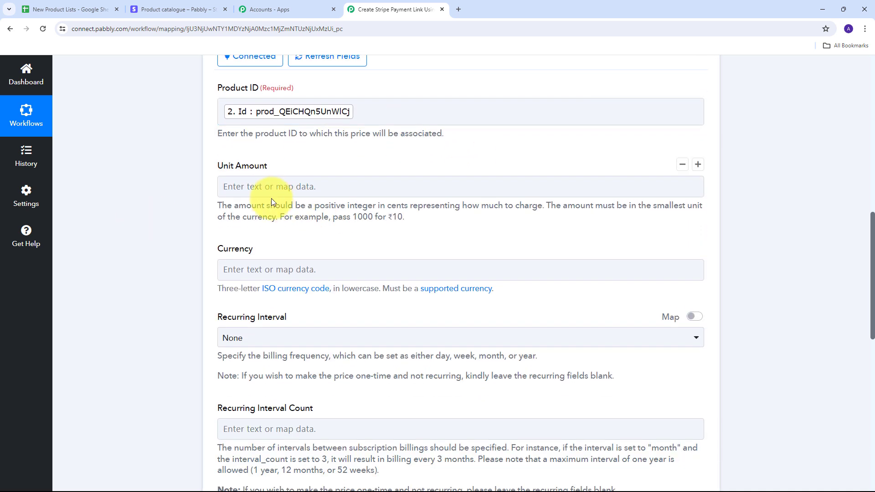
left_click(246, 191)
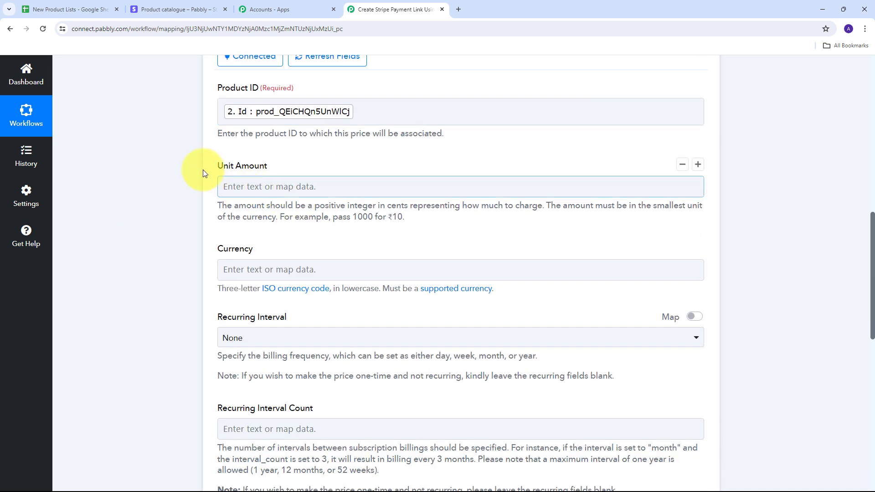
left_click(274, 187)
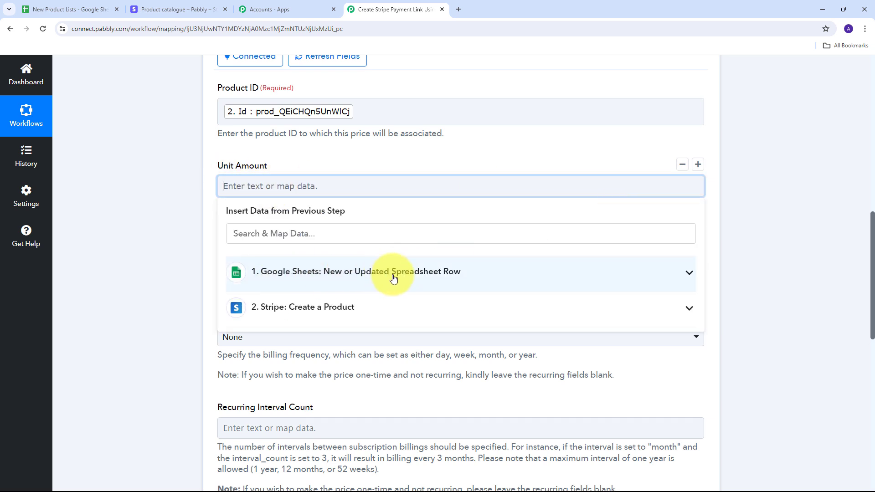
left_click(394, 278)
scroll(343, 316, "down", 2)
scroll(307, 285, "up", 1)
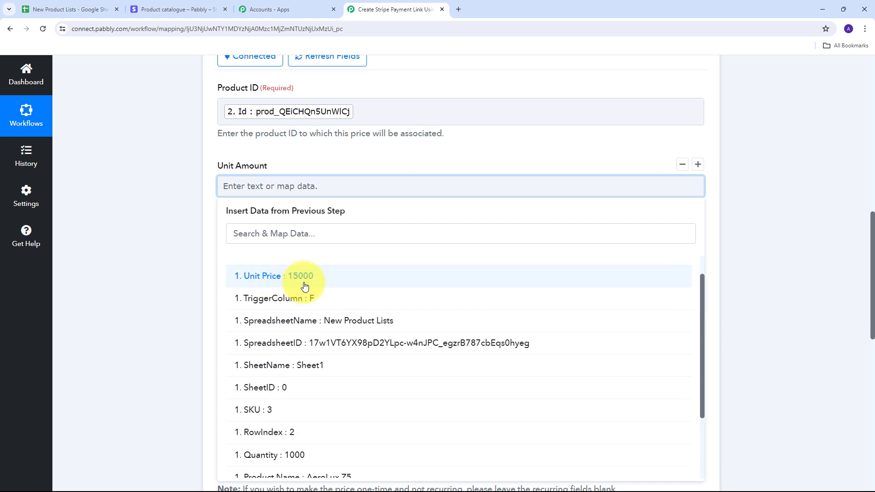
left_click(310, 282)
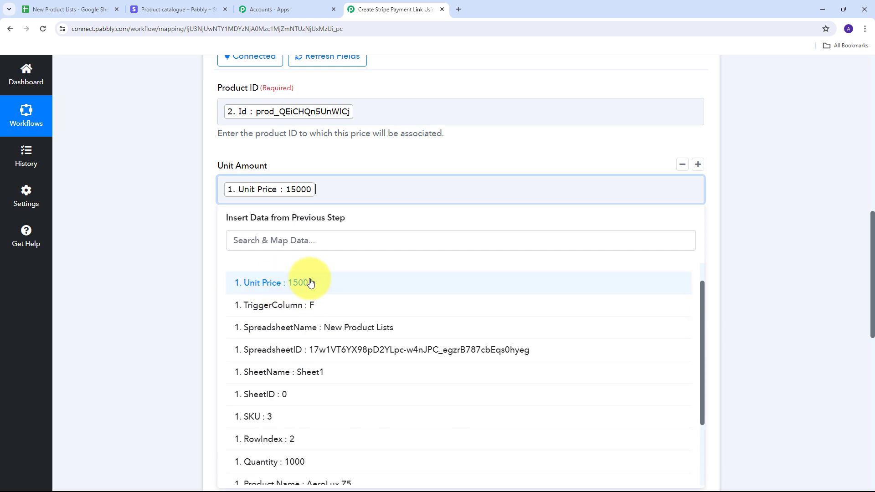
left_click(242, 173)
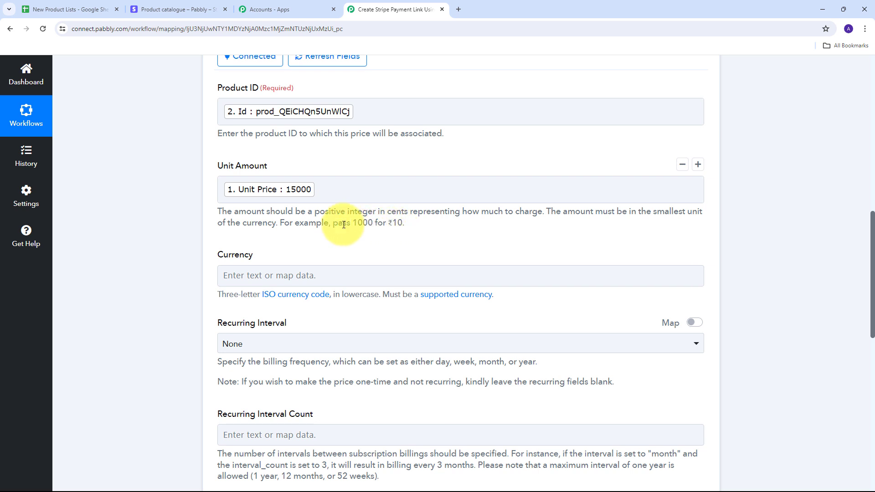
- Append 00 after the mapped Unit Price in Unit Amount to express the amount in the currency's smallest unit
left_click(331, 190)
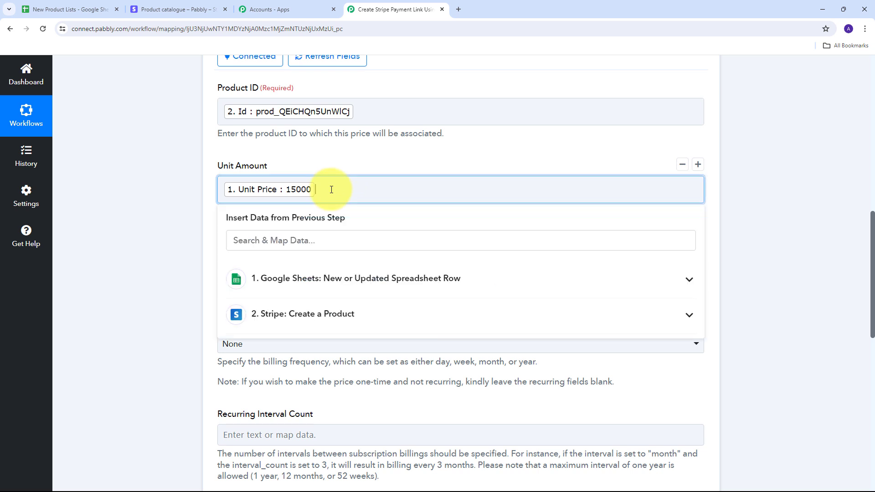
type("00")
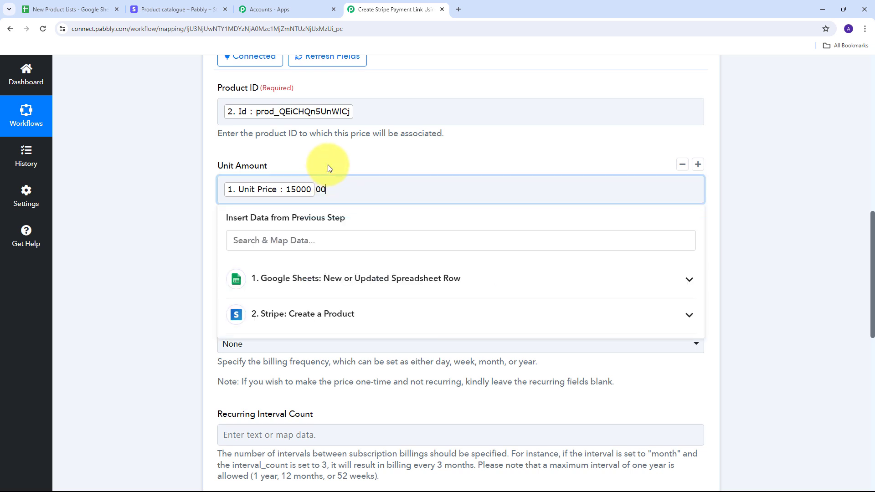
left_click(327, 165)
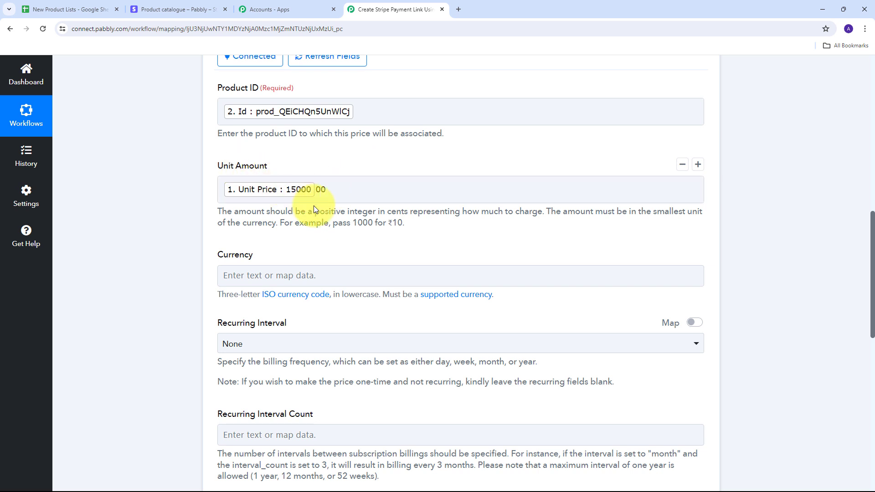
- Map the price's Currency to the Currency value from the Google Sheets trigger
scroll(253, 215, "down", 1)
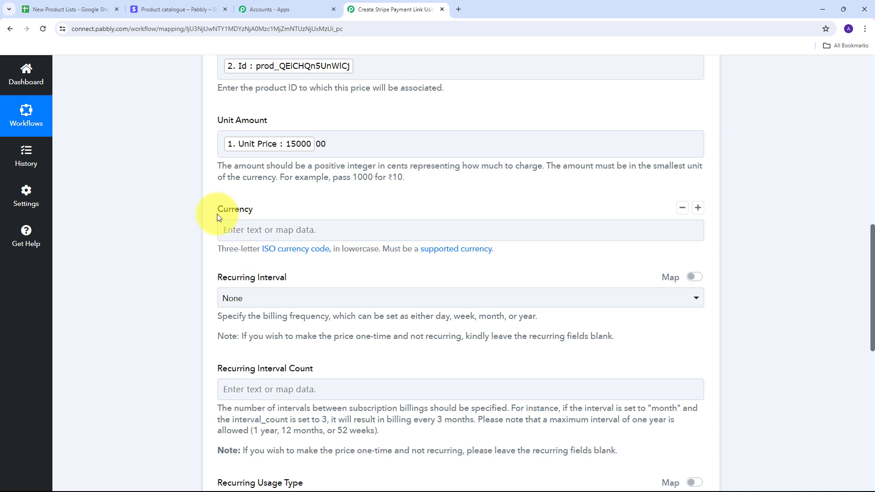
left_click(614, 233)
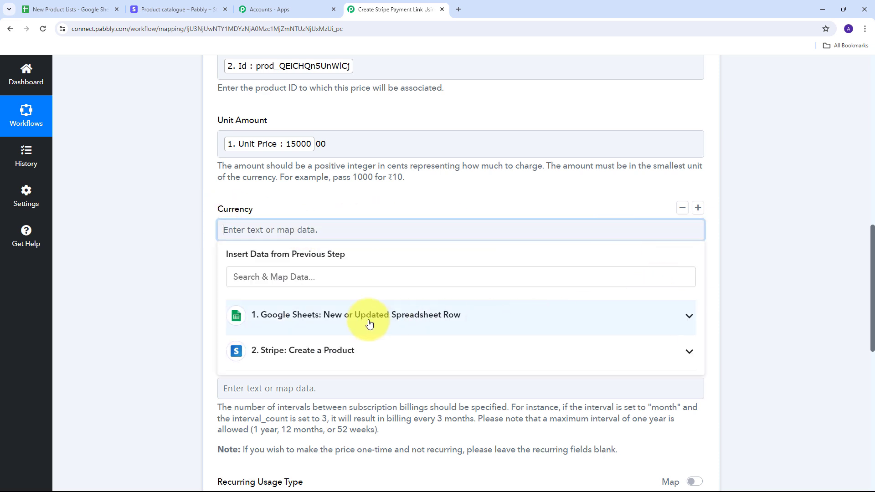
left_click(337, 317)
scroll(337, 318, "down", 4)
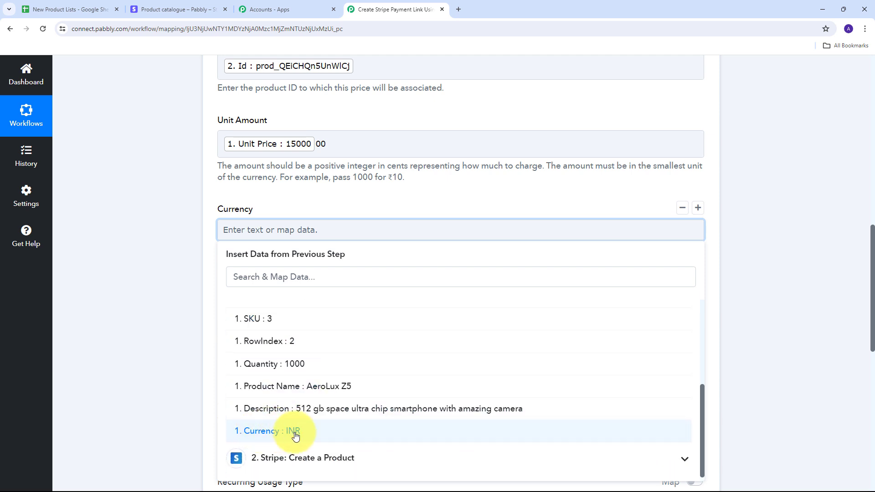
left_click(295, 436)
left_click(167, 209)
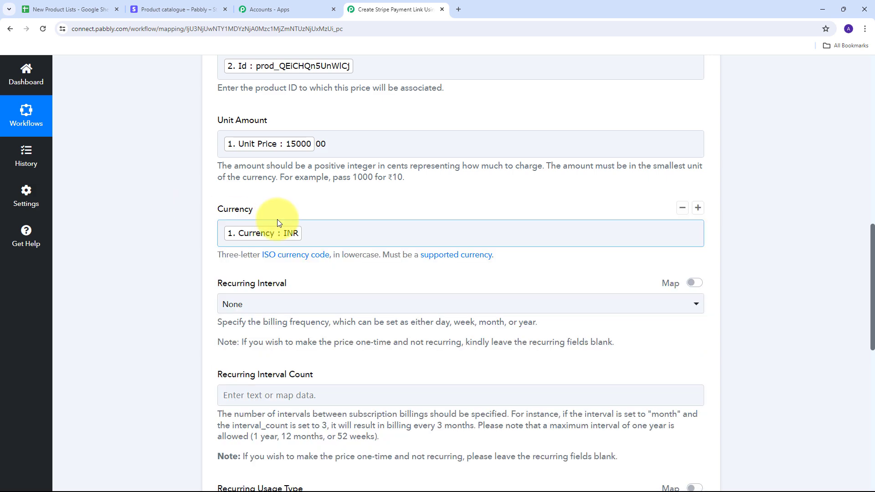
- Keep the recurring fields blank, save the Create Price action with a test request, and check the price ID in the received response
scroll(255, 219, "down", 2)
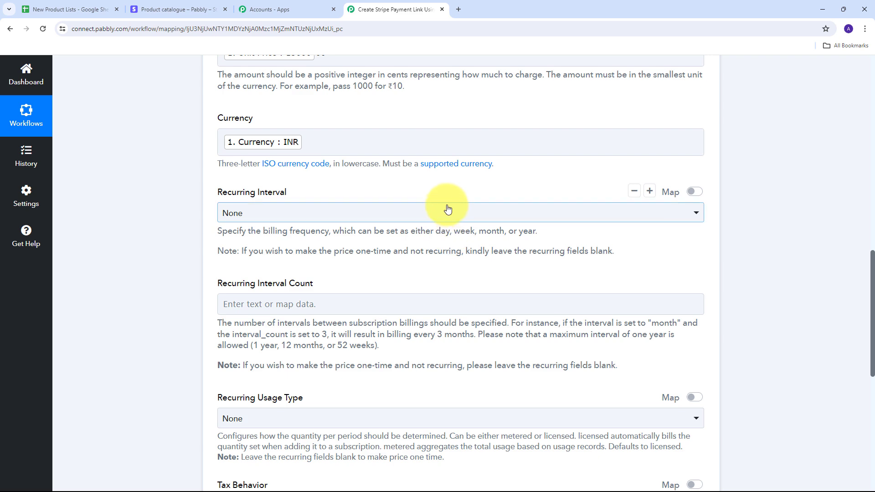
scroll(432, 195, "down", 6)
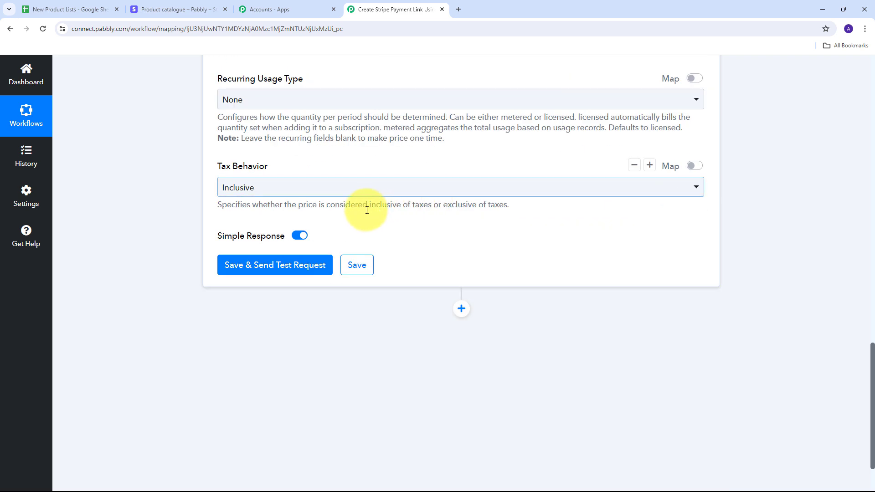
scroll(171, 231, "down", 1)
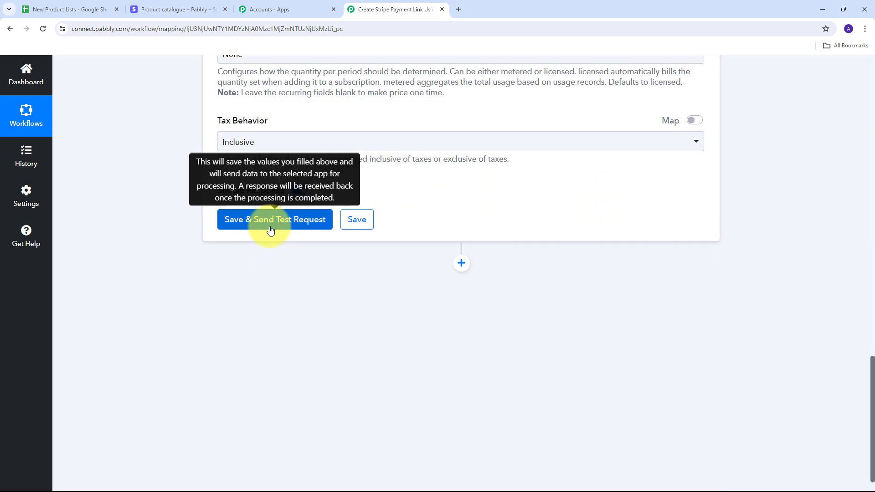
left_click(272, 227)
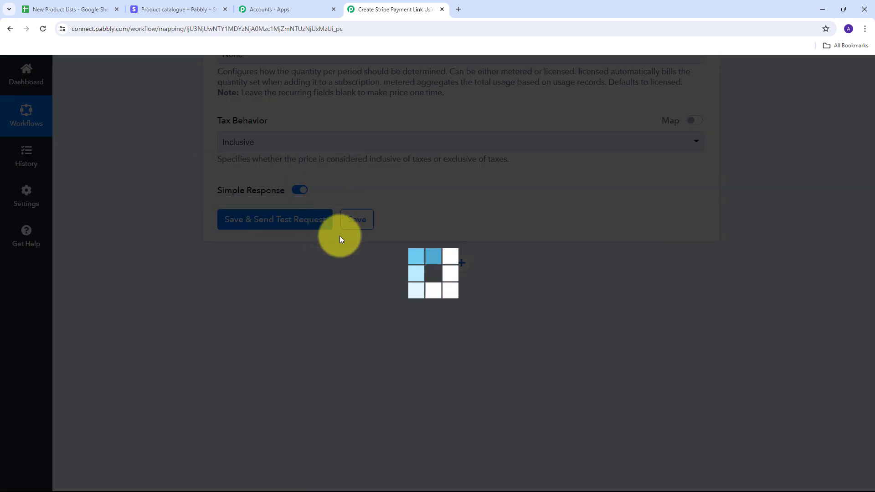
scroll(547, 191, "down", 2)
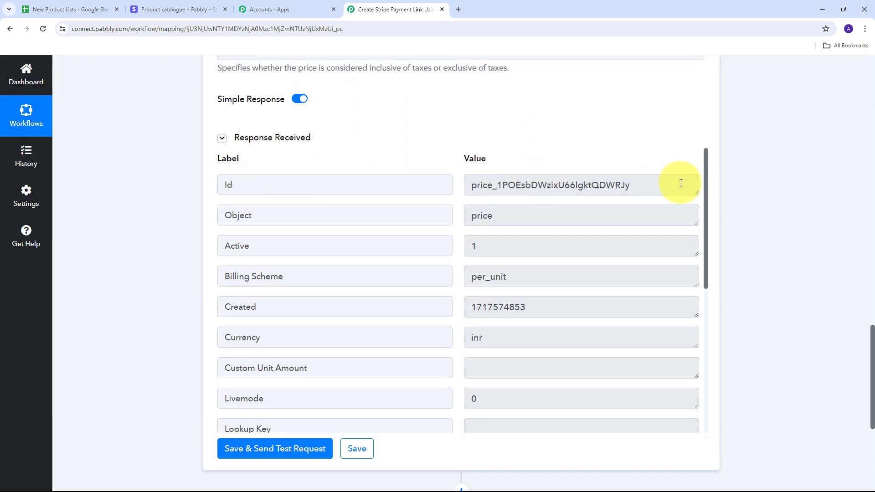
left_click_drag(628, 184, 433, 183)
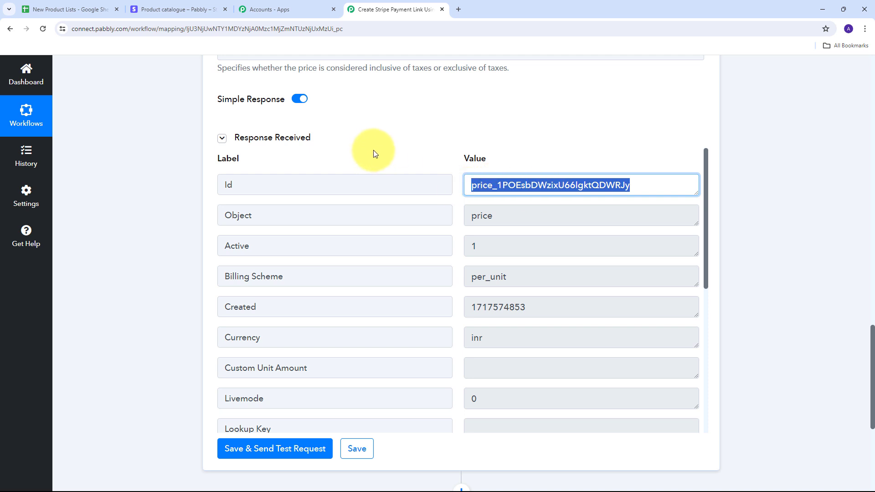
- Switch to Stripe and refresh the AeroLux Z5 product page to check its pricing, then return to the Pabbly Connect workflow
left_click(207, 9)
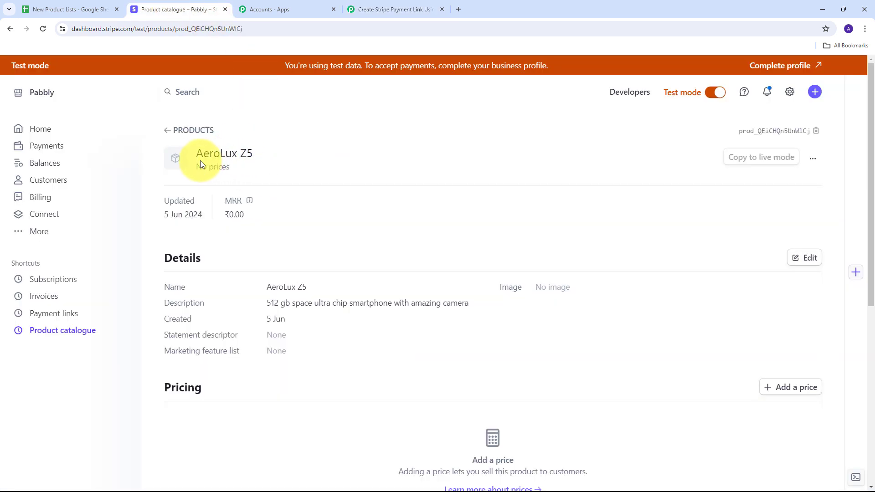
left_click(43, 29)
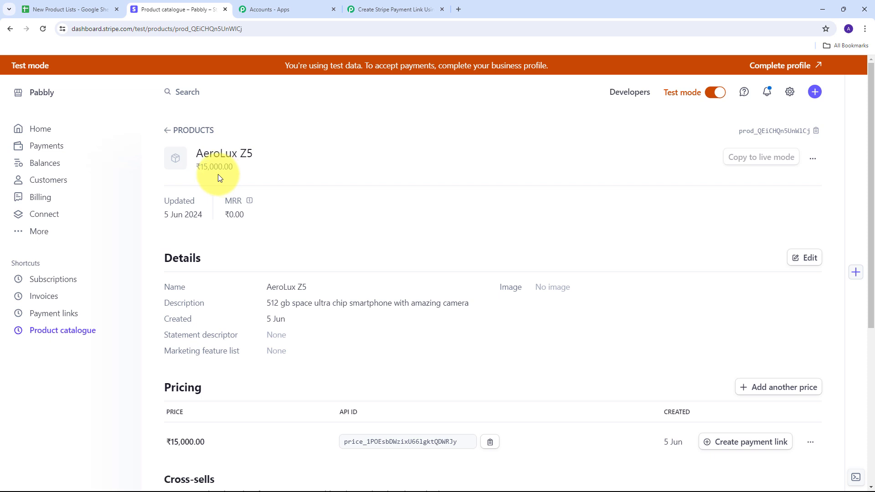
left_click(409, 7)
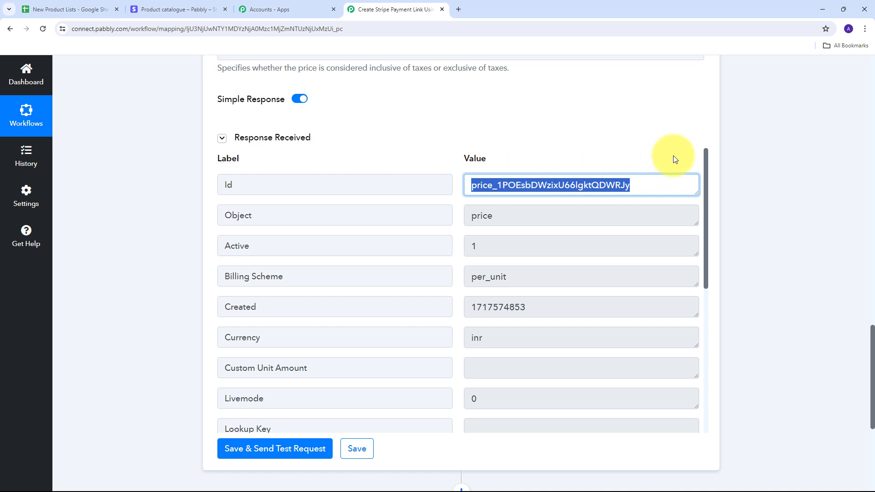
- Add a Stripe action after Create Price with the Create Payment Link event, and connect it through the existing Stripe #8 connection
scroll(774, 156, "down", 5)
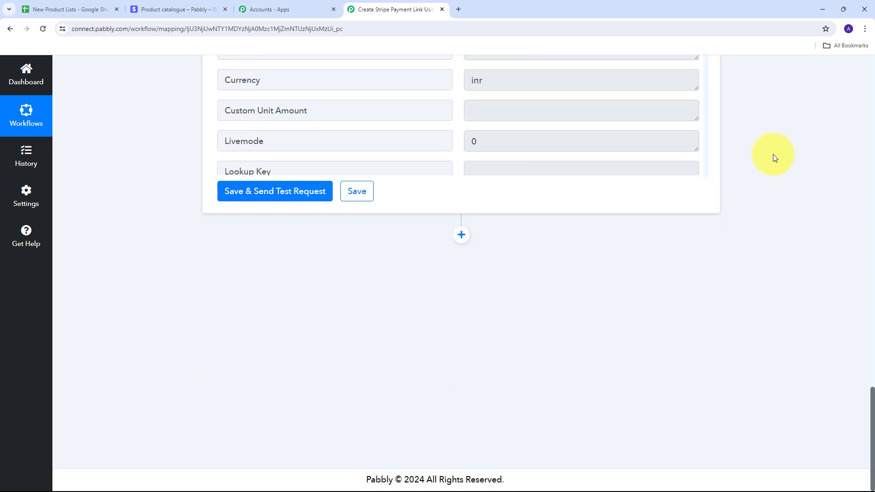
left_click(461, 235)
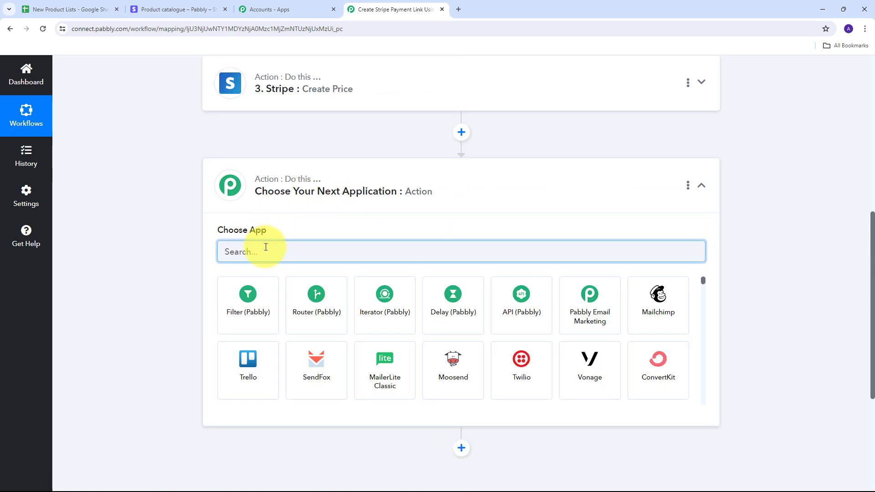
type("Stripe")
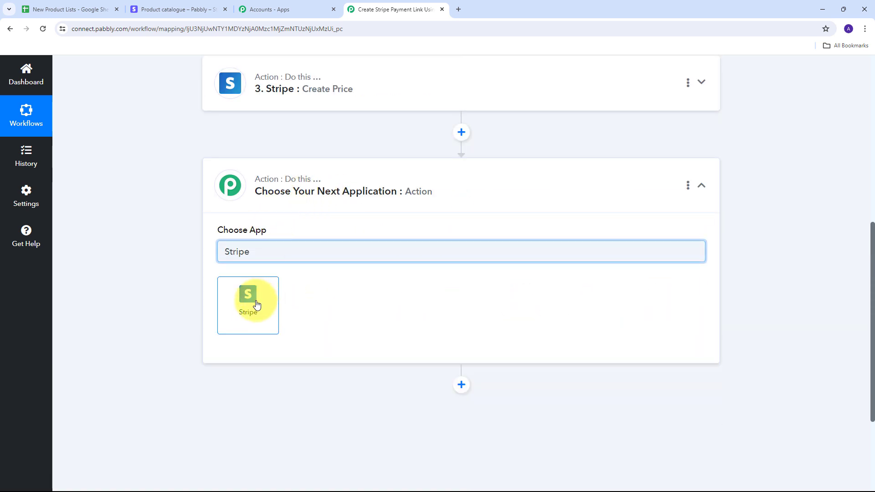
left_click(257, 304)
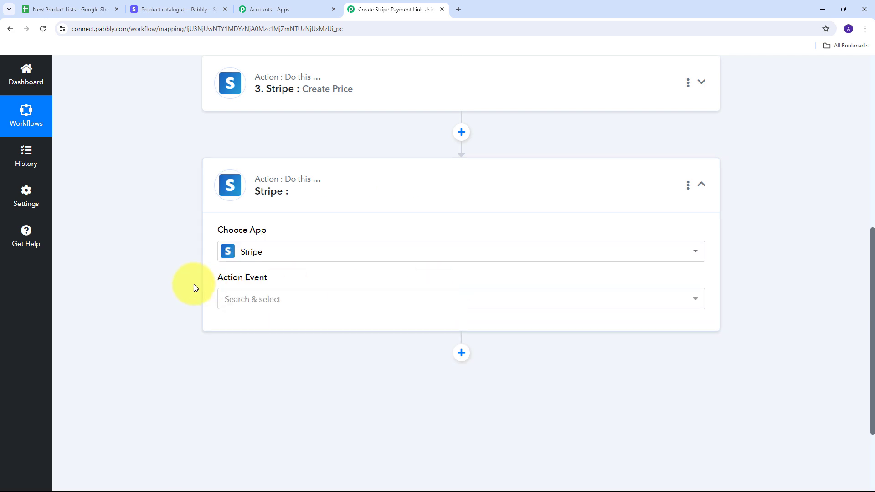
left_click(435, 305)
scroll(345, 186, "down", 1)
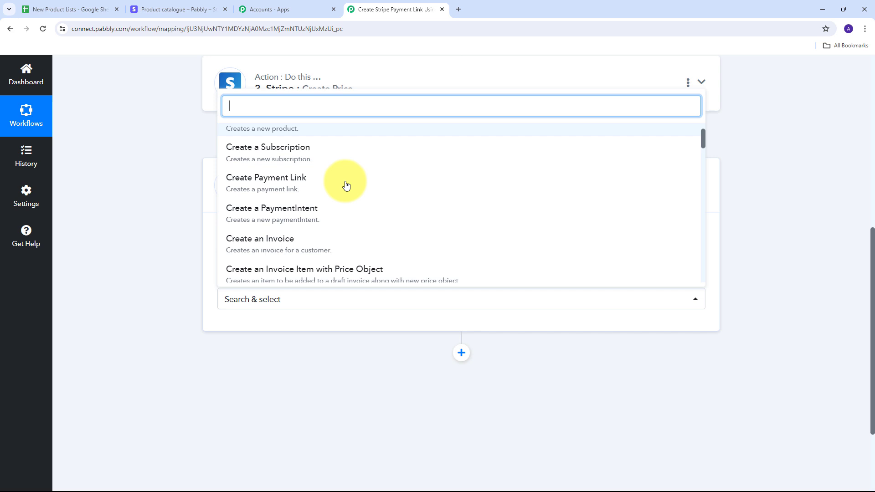
left_click(285, 183)
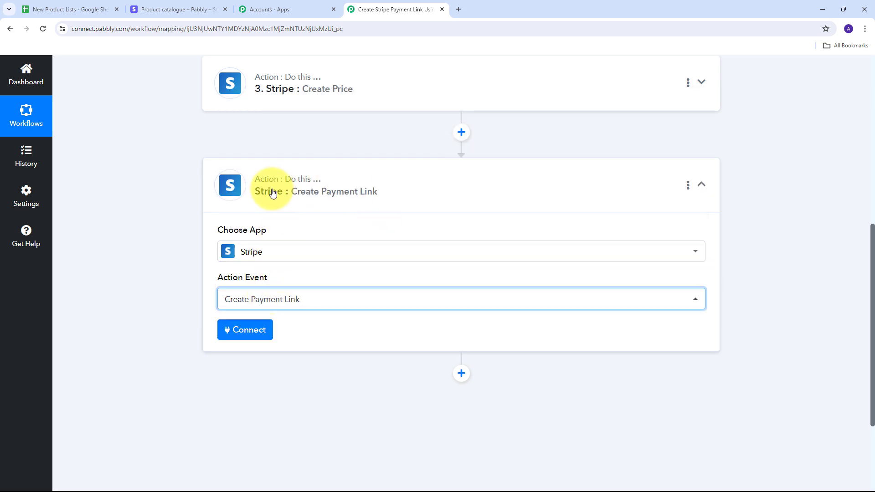
left_click(243, 337)
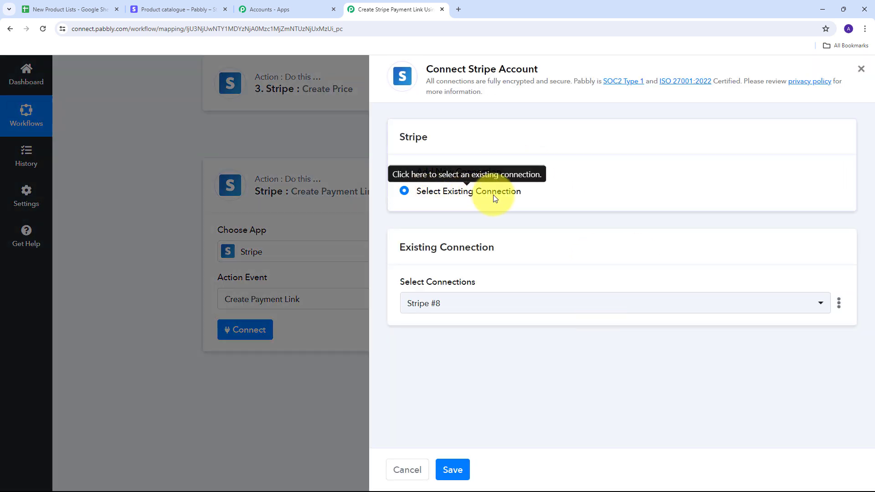
left_click(454, 470)
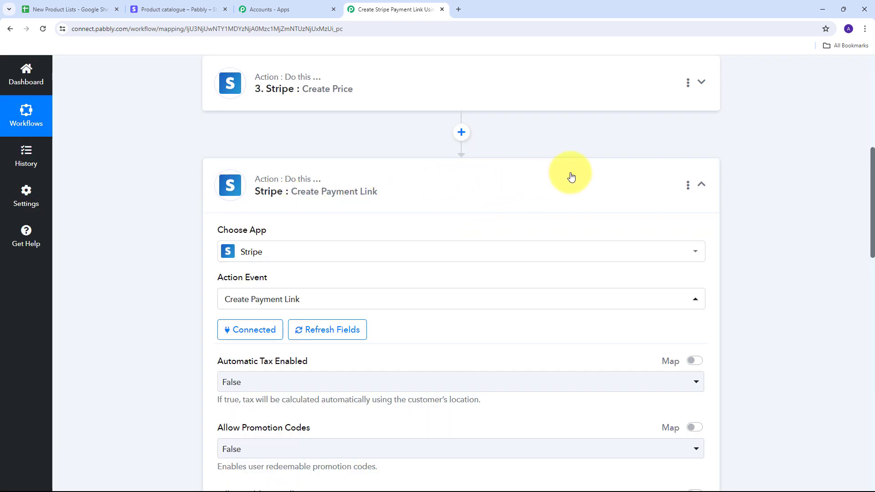
- Set the payment link's Shipping Address Collection Allowed Countries to IN
scroll(563, 176, "down", 3)
scroll(560, 176, "down", 6)
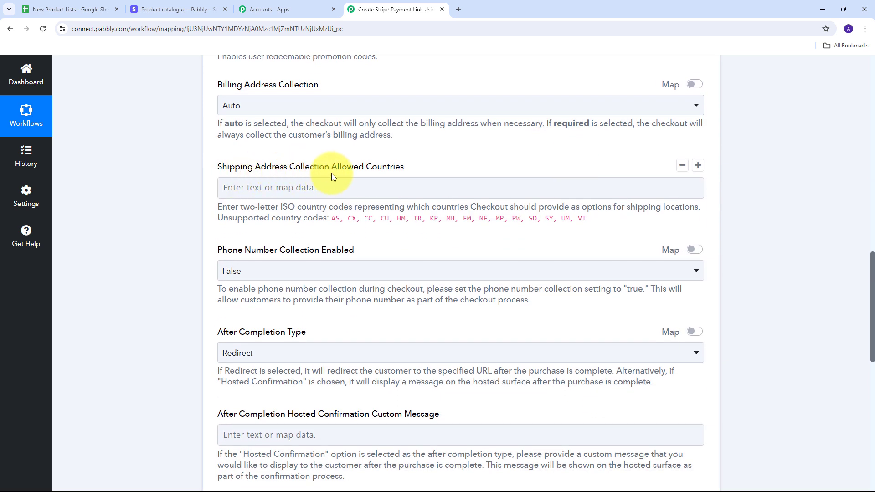
left_click(258, 188)
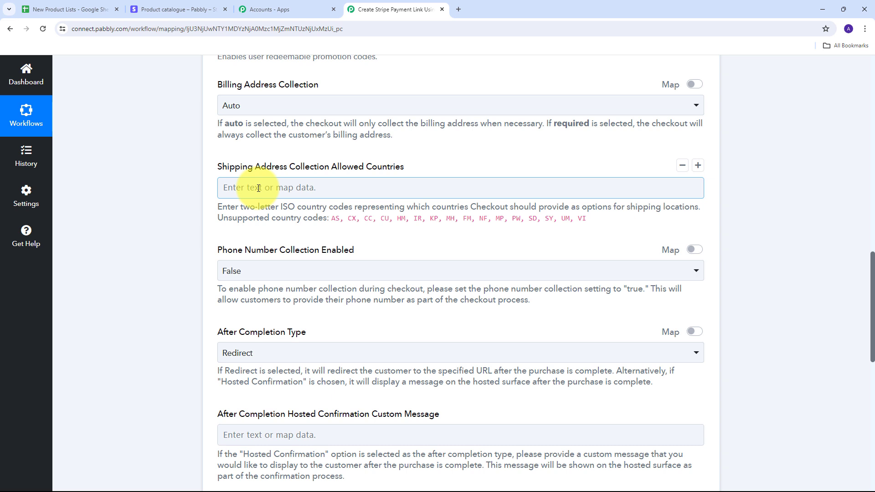
left_click(258, 188)
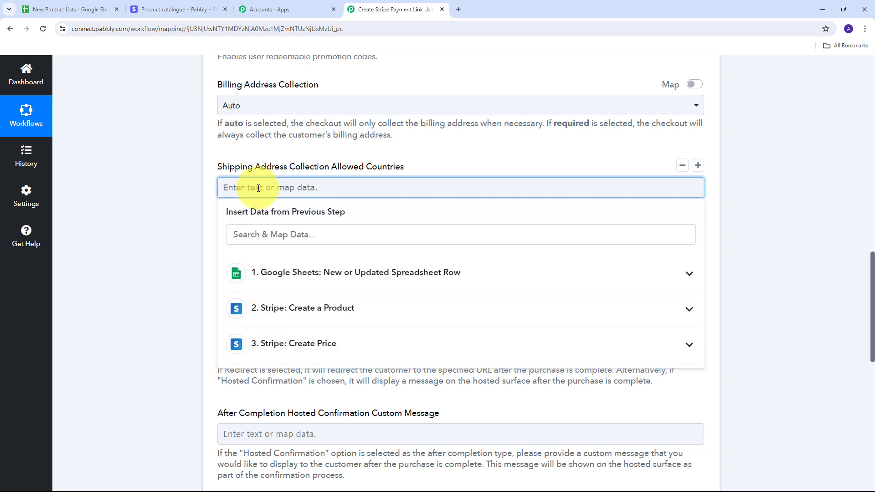
type("IN")
left_click(174, 185)
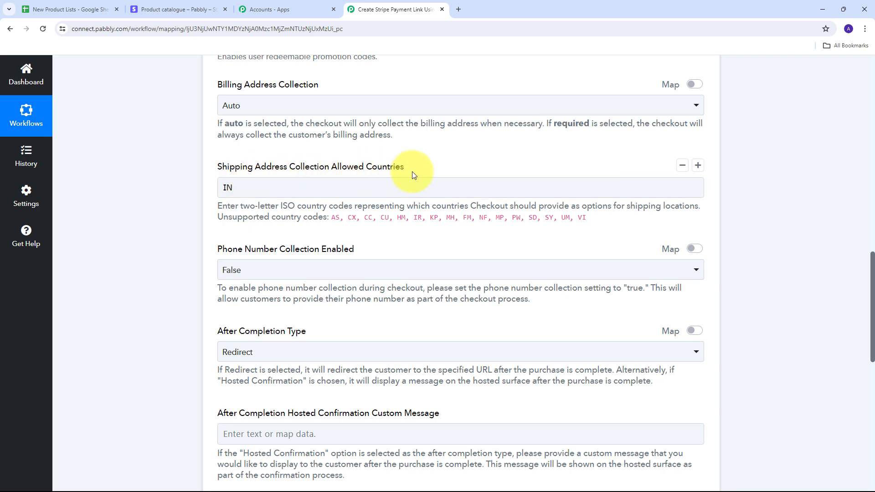
- Set the payment link's After Completion Type to Hosted Confirmation
scroll(412, 172, "down", 6)
scroll(214, 153, "up", 2)
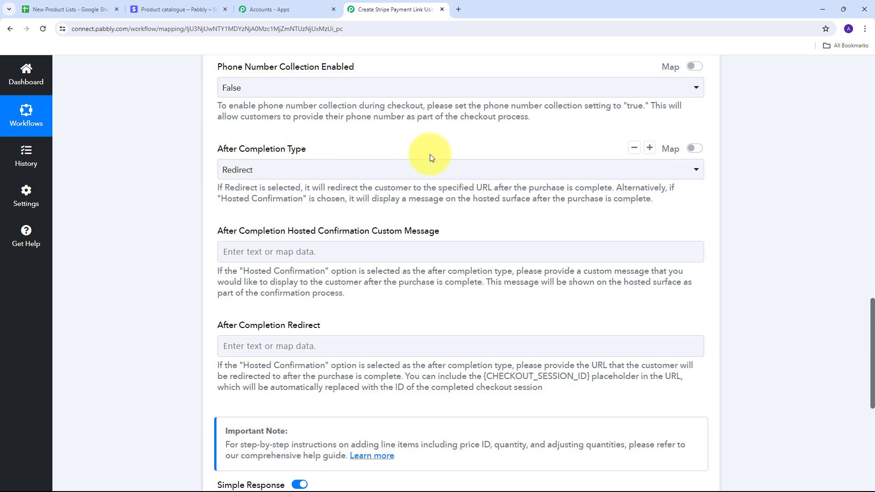
left_click(508, 170)
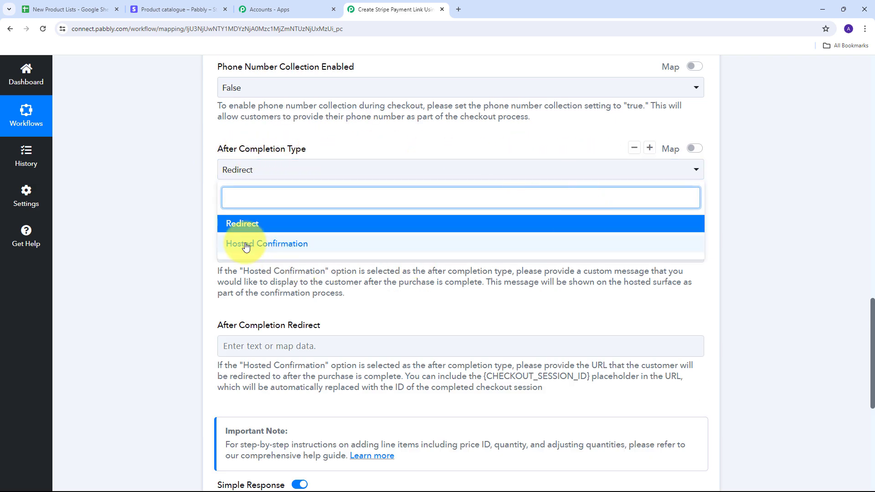
left_click(286, 245)
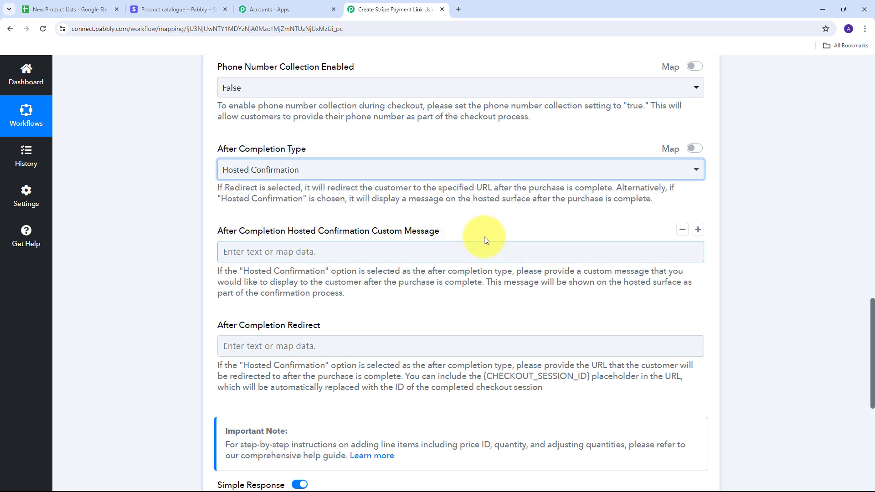
- Enter "Thankyou for shopping with us we will deliver your order very soon" as the hosted confirmation custom message
scroll(248, 207, "down", 1)
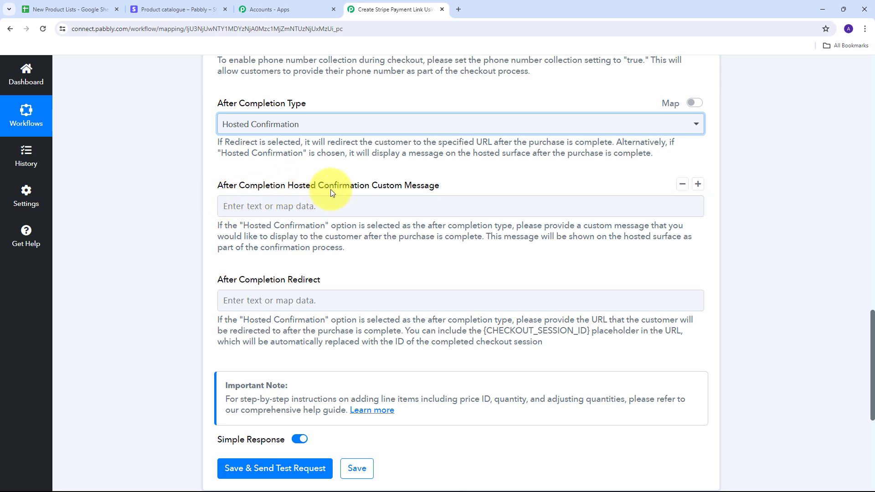
left_click(298, 205)
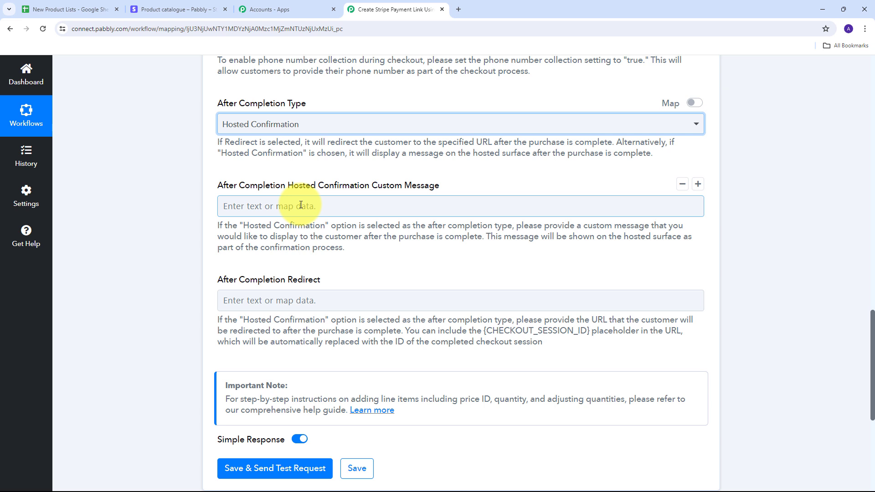
left_click(301, 205)
type("Thankyou for shopping with us we will deliver your order very soon")
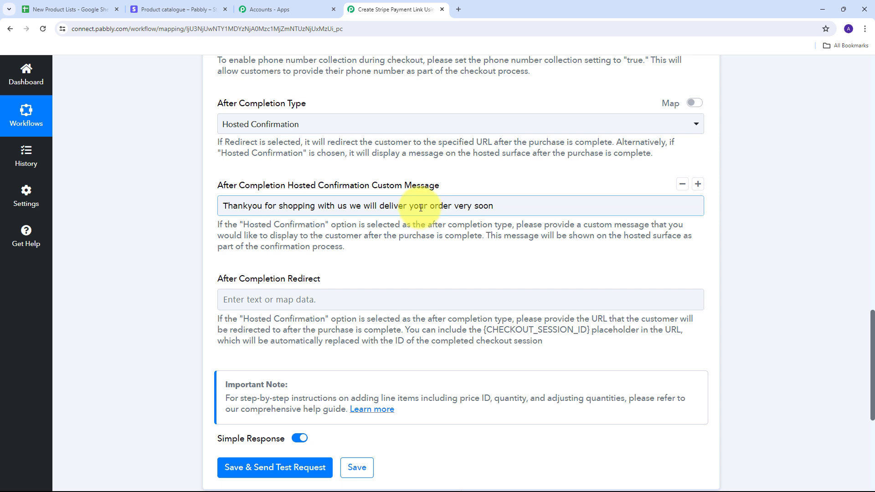
- Open the help guide on adding line items and read its instructions for the price ID, quantity and adjustable quantity labels
scroll(532, 162, "down", 3)
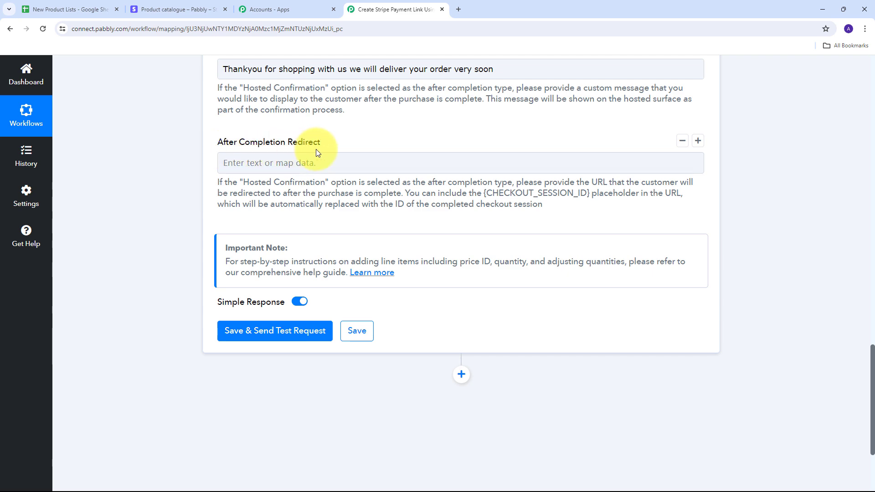
scroll(229, 192, "up", 1)
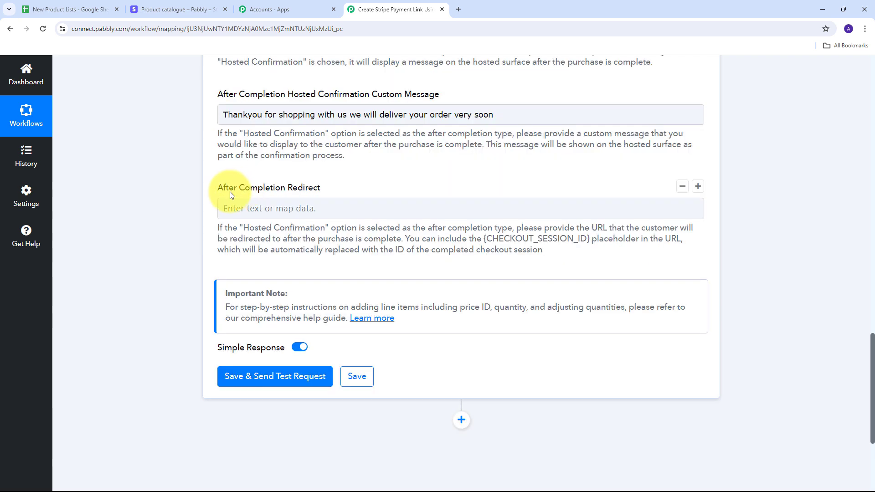
left_click(368, 319)
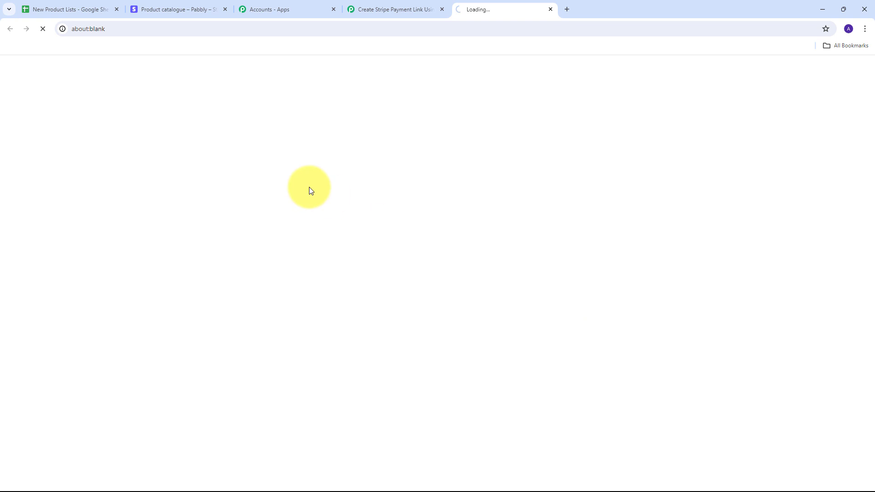
scroll(431, 229, "down", 4)
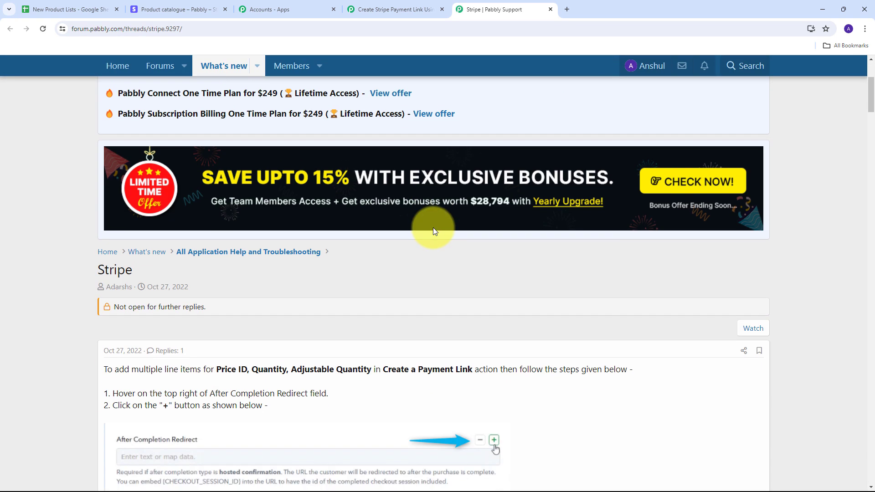
scroll(433, 231, "down", 4)
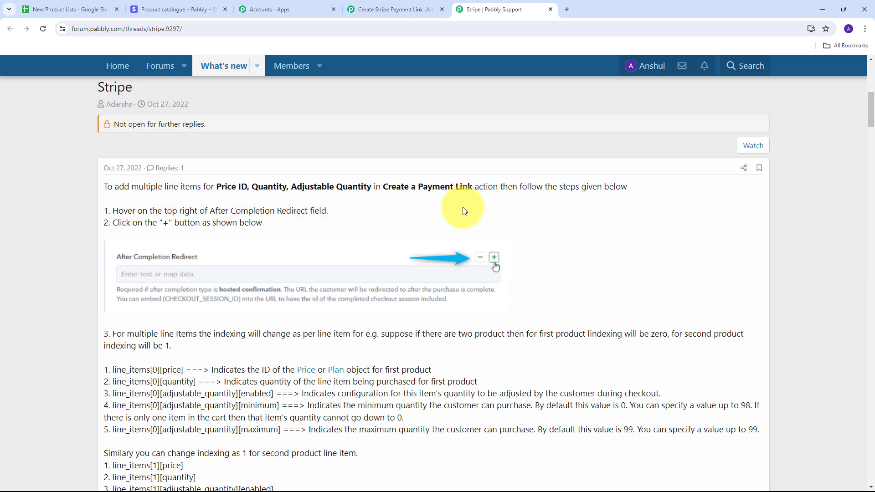
scroll(153, 293, "down", 3)
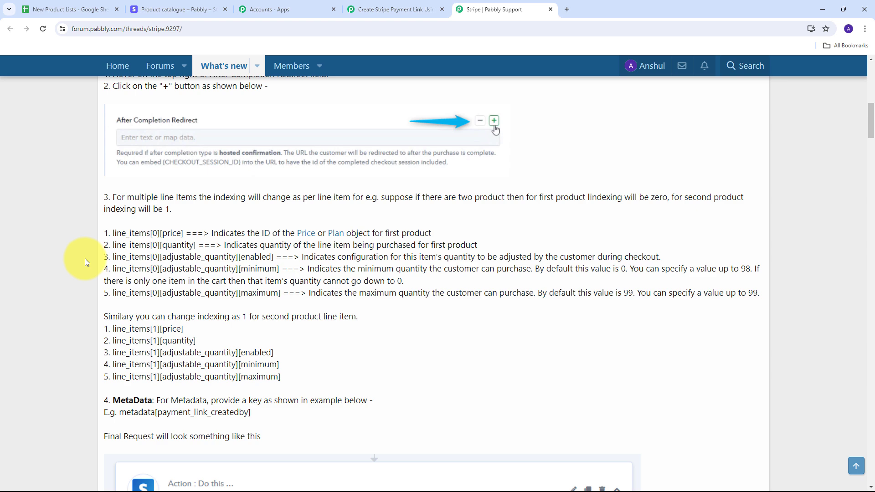
left_click_drag(93, 237, 414, 268)
left_click(452, 251)
scroll(437, 278, "up", 4)
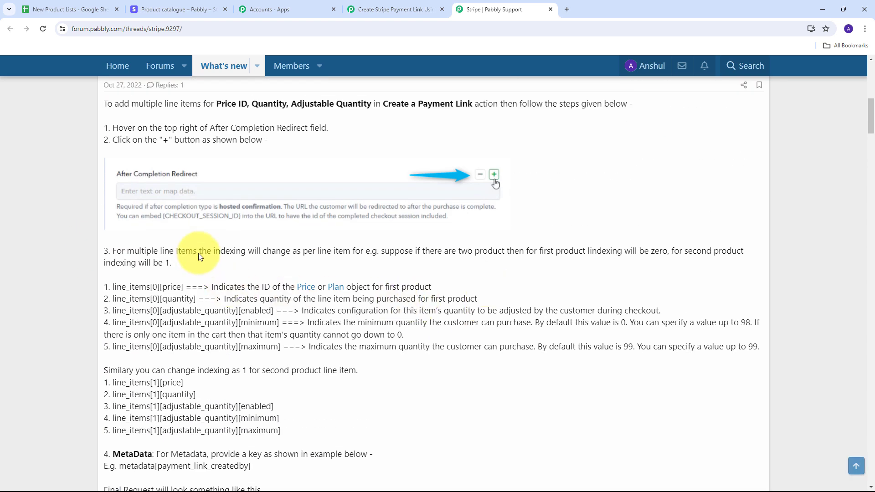
scroll(419, 278, "down", 4)
scroll(472, 270, "down", 5)
scroll(472, 269, "up", 10)
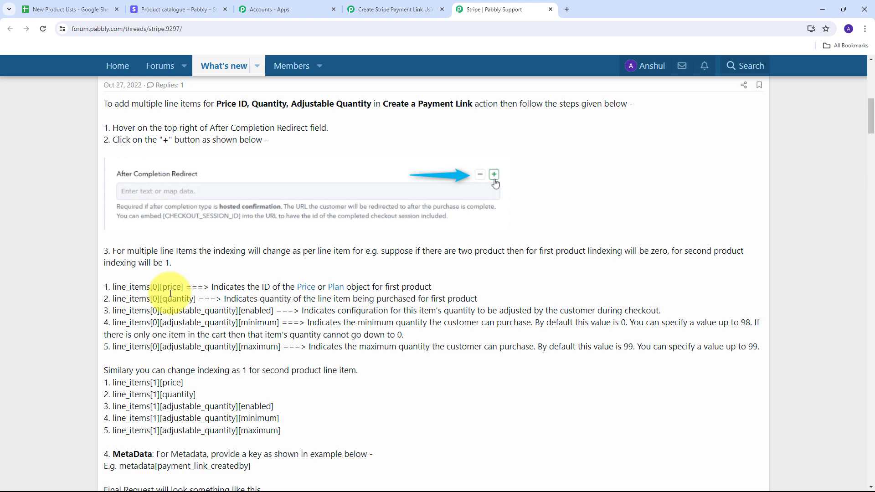
- Return to the Pabbly Connect workflow and add two custom label and value rows below After Completion Redirect
left_click(394, 10)
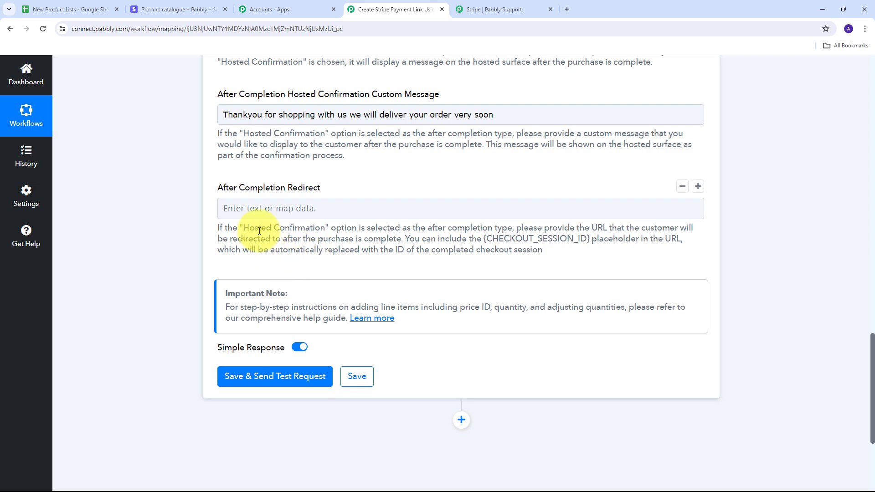
left_click(697, 187)
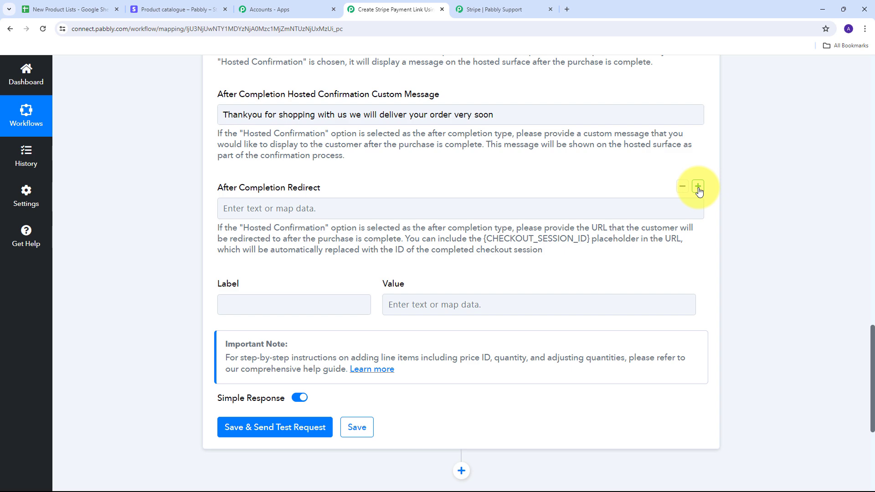
left_click(698, 187)
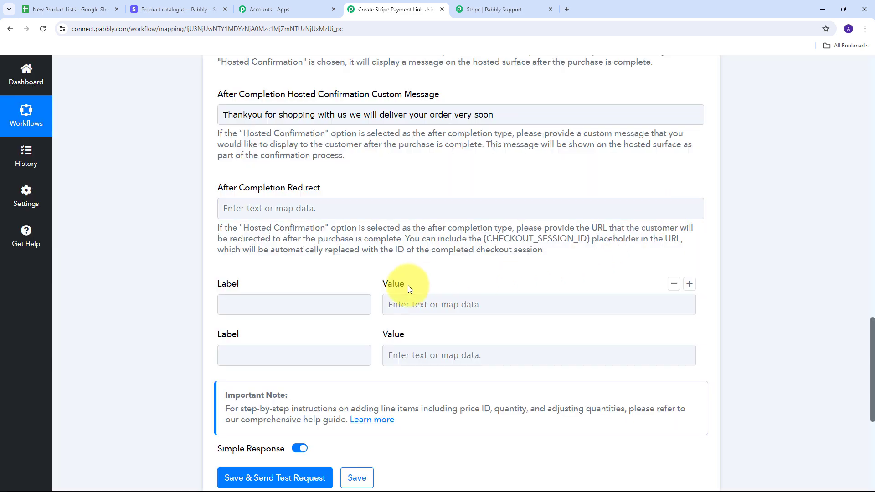
- Copy line_items[0][price] from the Pabbly forum guide into the first custom row's Label in the workflow
left_click(234, 308)
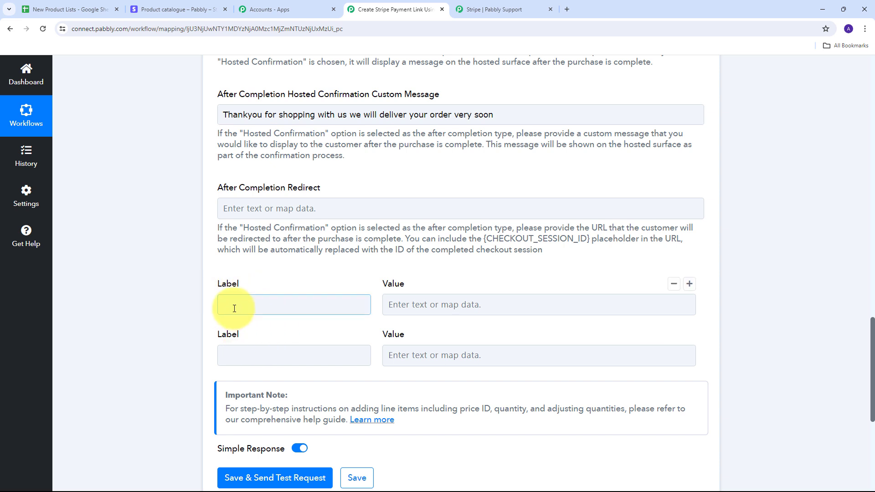
left_click(458, 9)
scroll(166, 338, "up", 1)
scroll(166, 337, "down", 1)
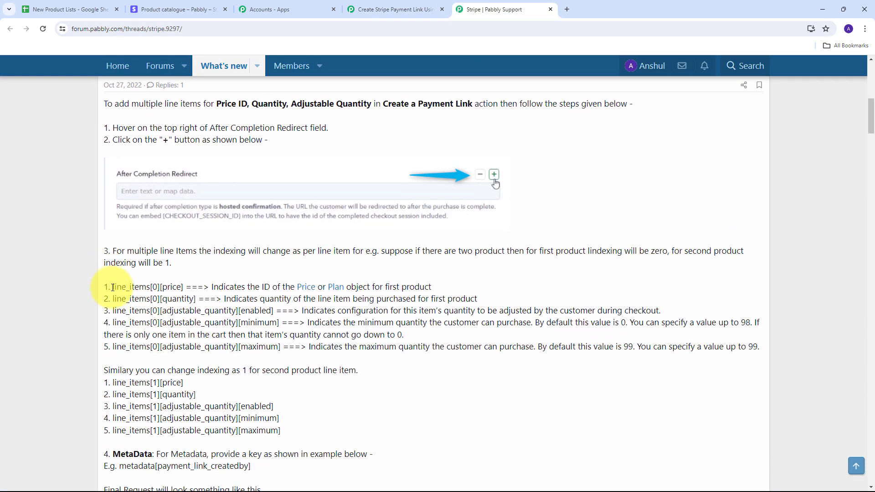
left_click_drag(113, 287, 183, 287)
key("ctrl+c")
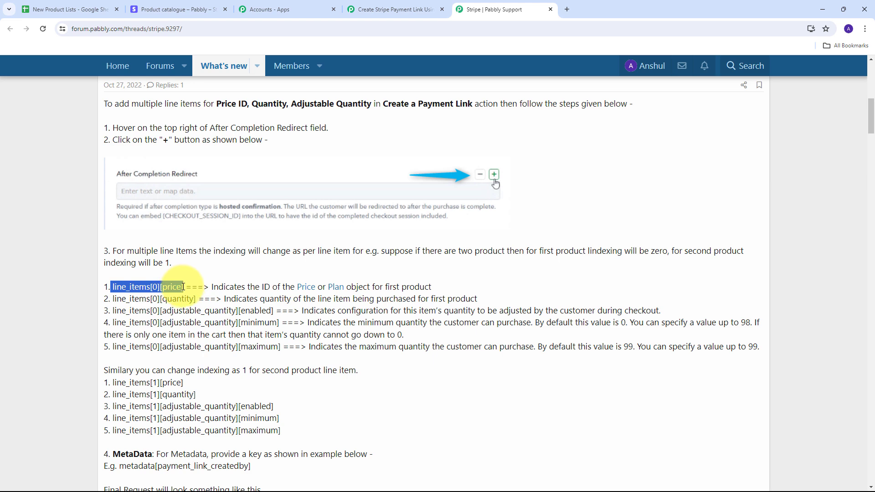
left_click(398, 7)
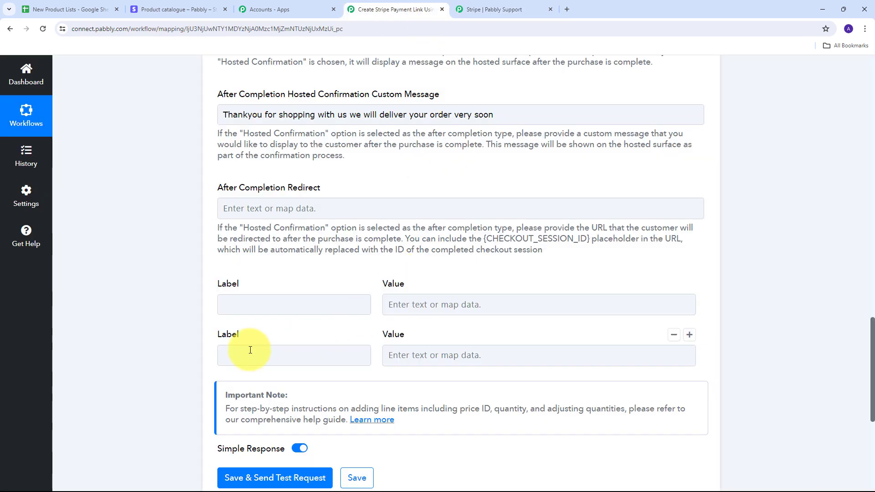
left_click(245, 307)
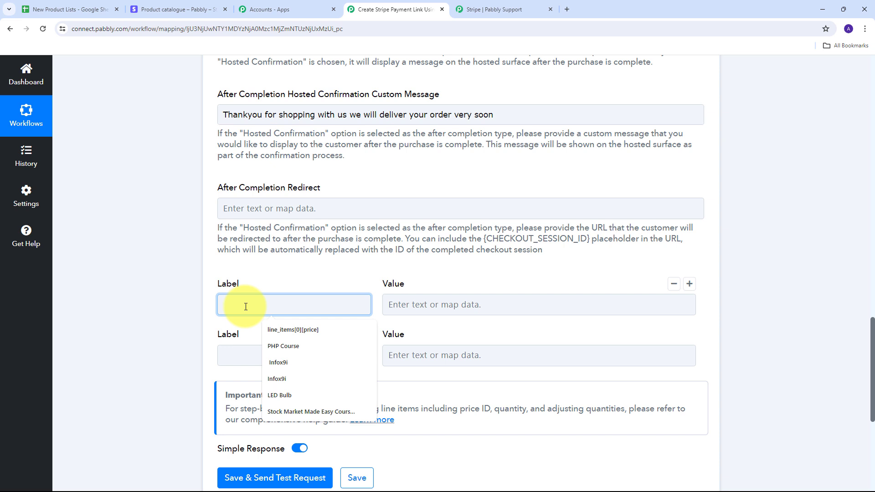
key("ctrl+v")
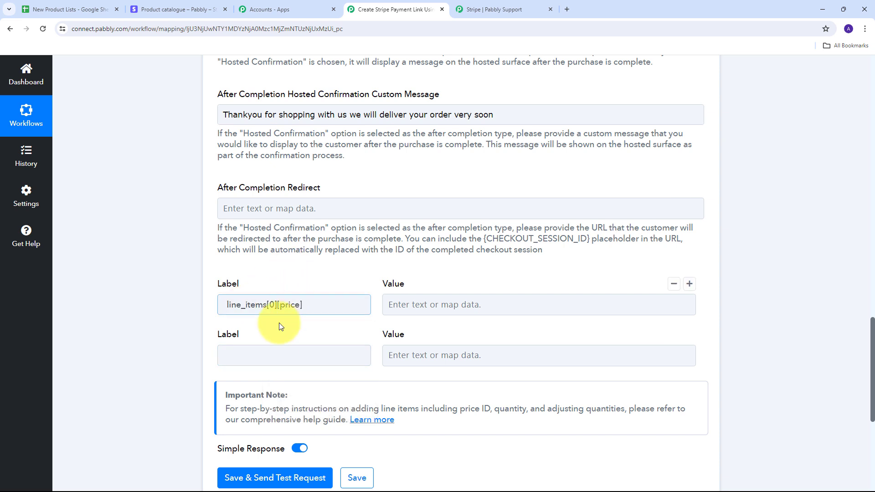
- Copy line_items[0][quantity] from the Pabbly forum guide into the second custom row's Label in the workflow
left_click(248, 356)
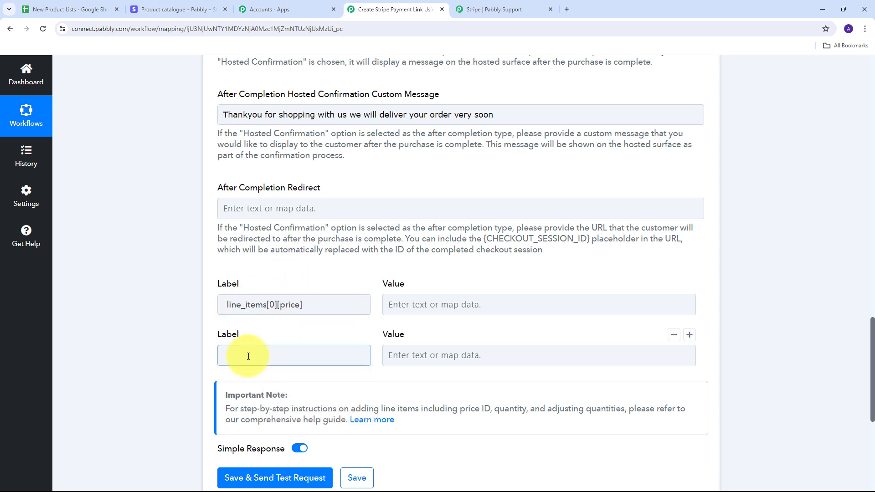
left_click(422, 69)
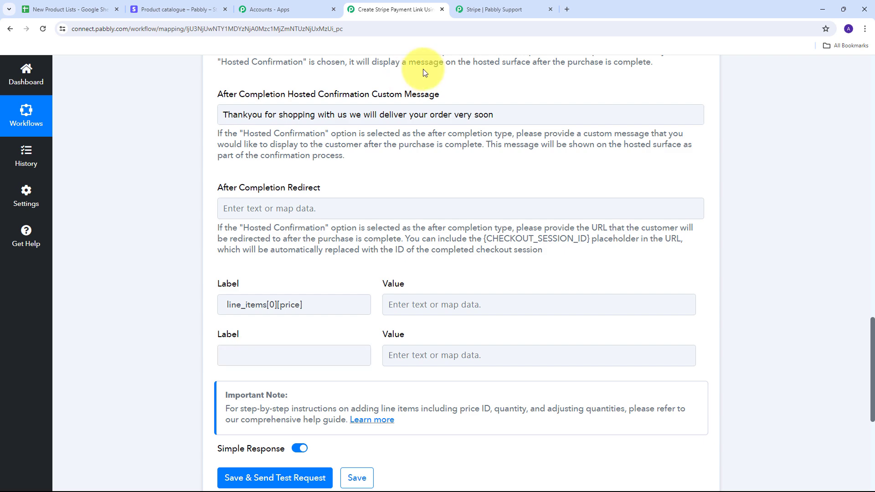
left_click(479, 9)
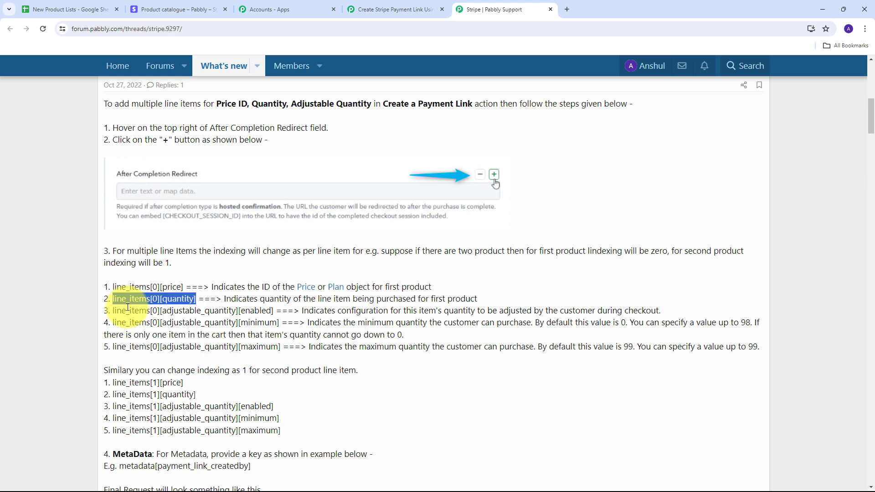
left_click(389, 9)
left_click(244, 364)
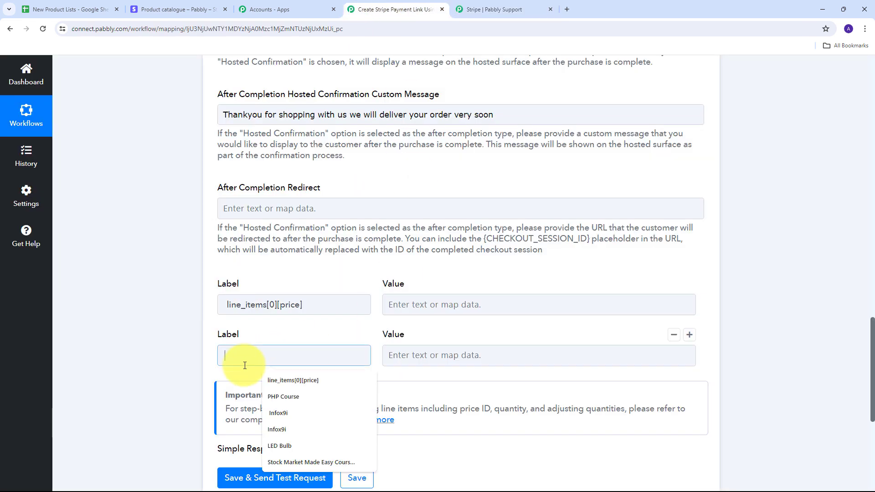
type("line_items[0][quantity]")
left_click(333, 329)
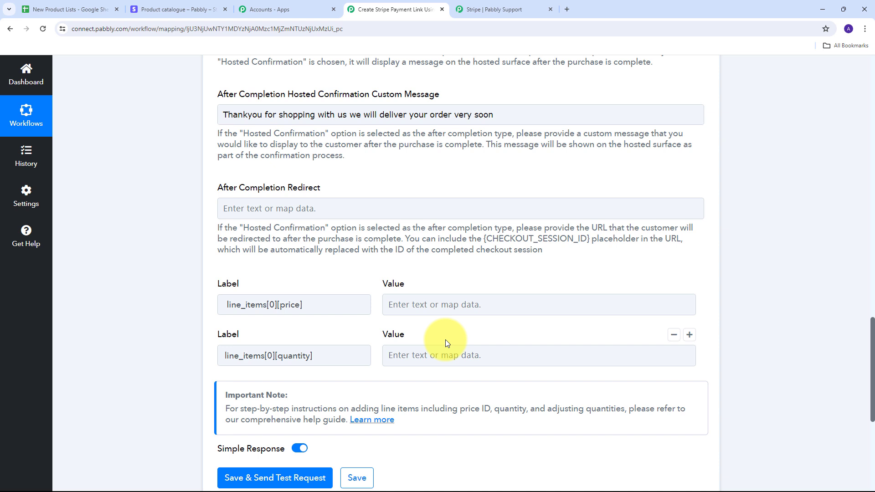
- Map the Id from the Stripe Create Price step as the value for line_items[0][price]
left_click(331, 306)
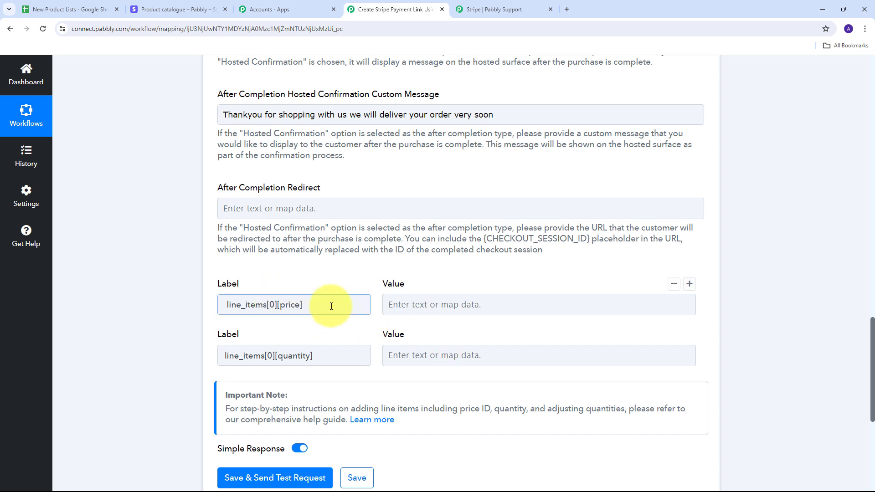
left_click(416, 308)
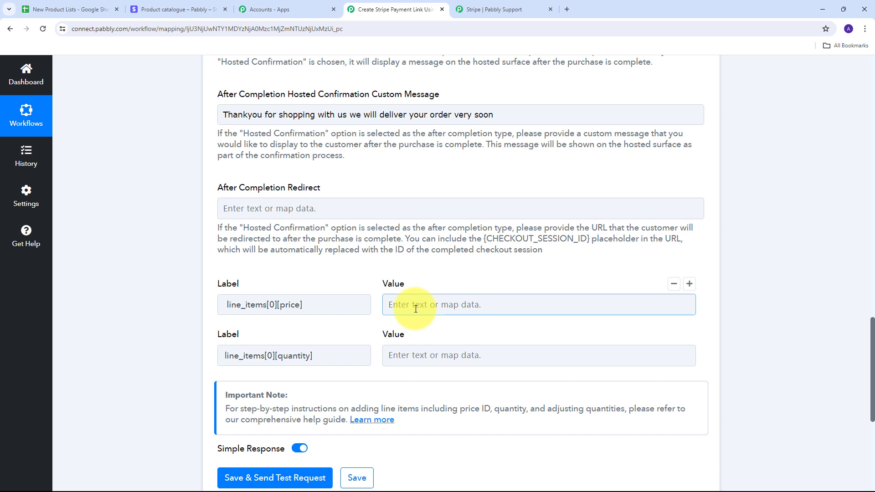
left_click(416, 309)
scroll(589, 334, "down", 2)
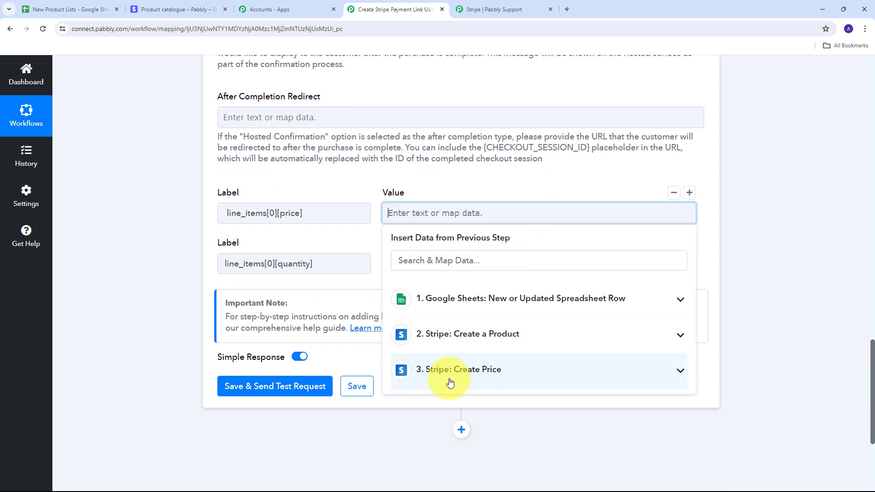
left_click(517, 377)
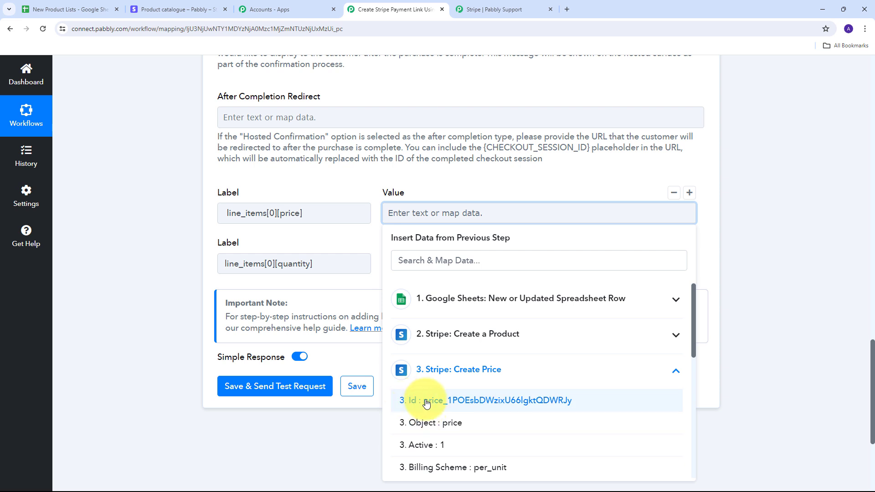
left_click(469, 400)
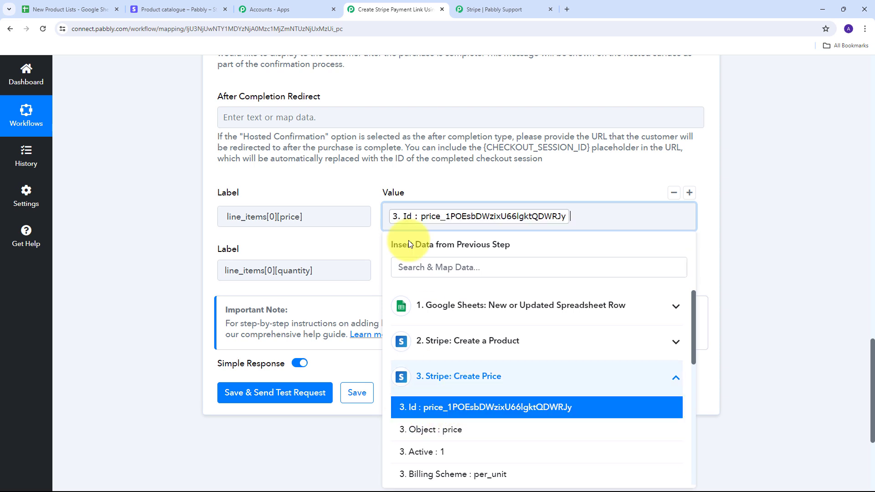
left_click(401, 178)
- Set the value for line_items[0][quantity] to 1
scroll(319, 210, "down", 1)
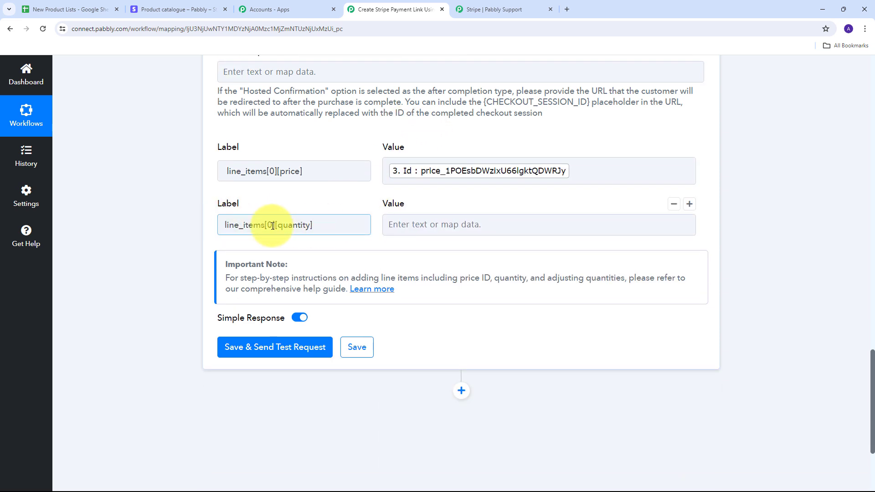
left_click(418, 223)
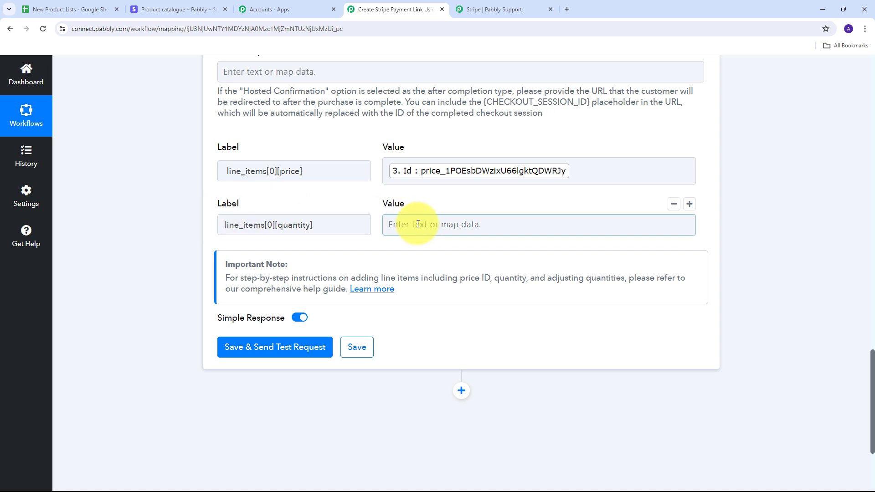
type("1")
left_click(371, 196)
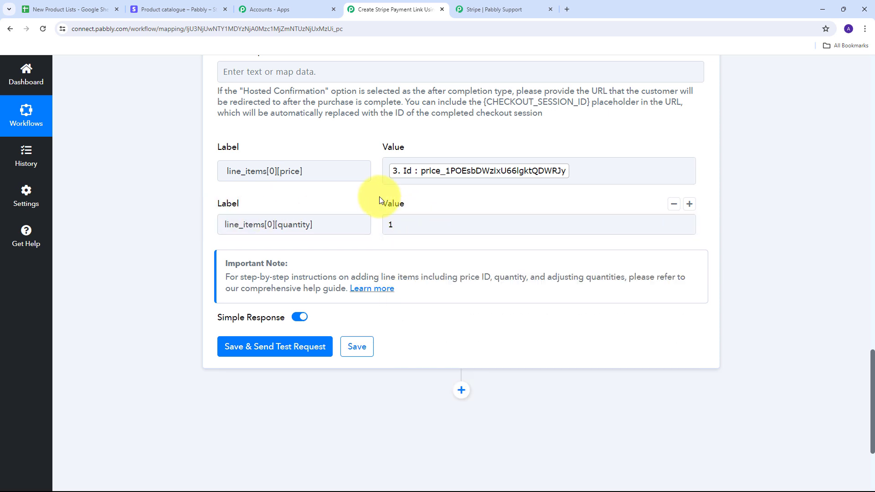
- Save the Create Payment Link action and send its test request to Stripe
scroll(390, 340, "up", 2)
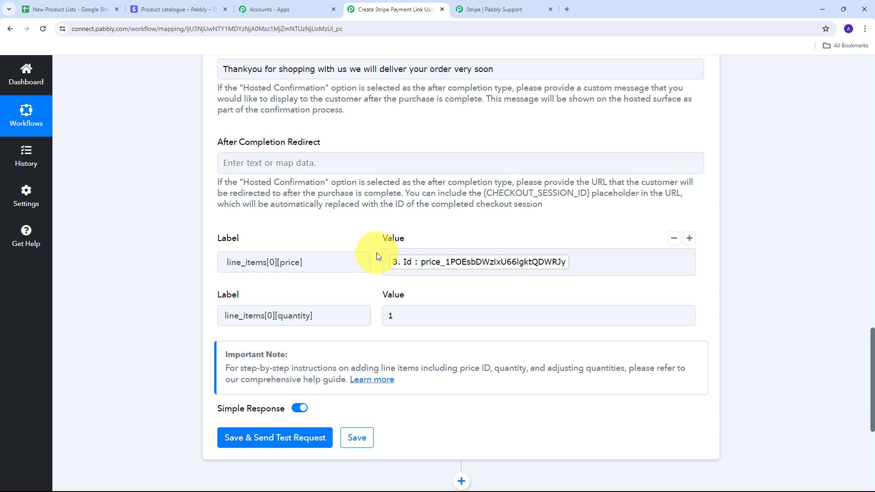
mouse_move(392, 287)
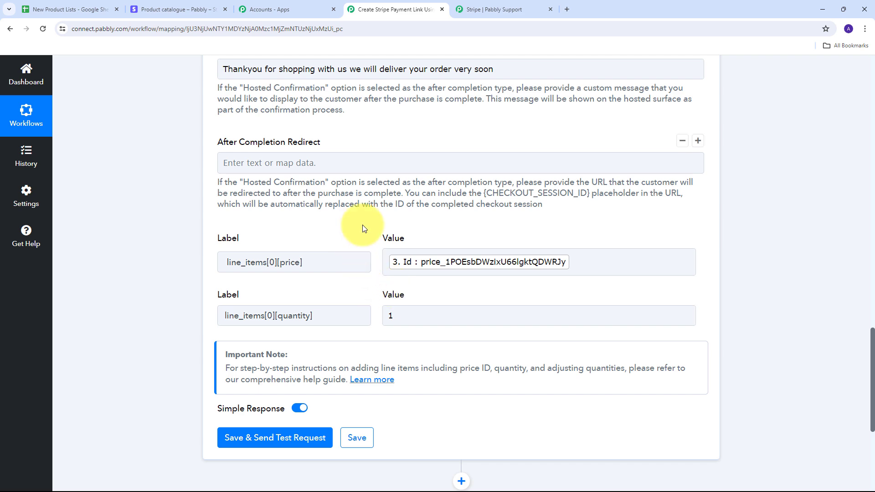
scroll(303, 187, "down", 5)
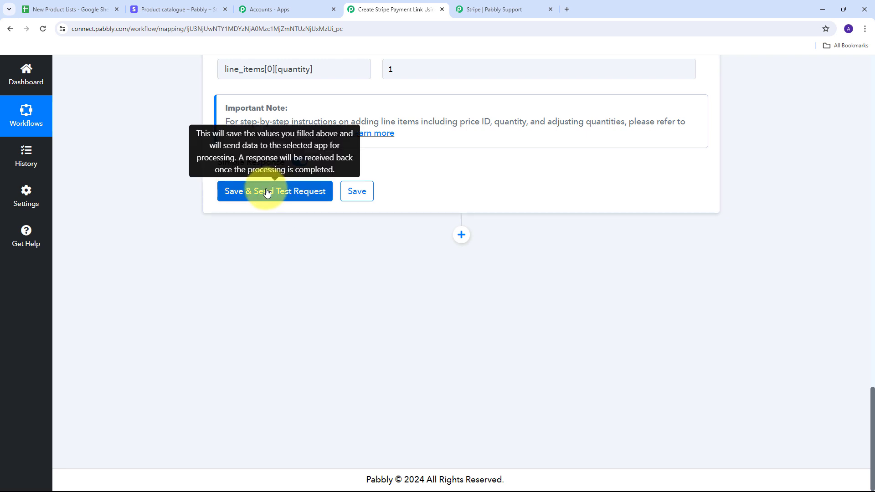
left_click(258, 192)
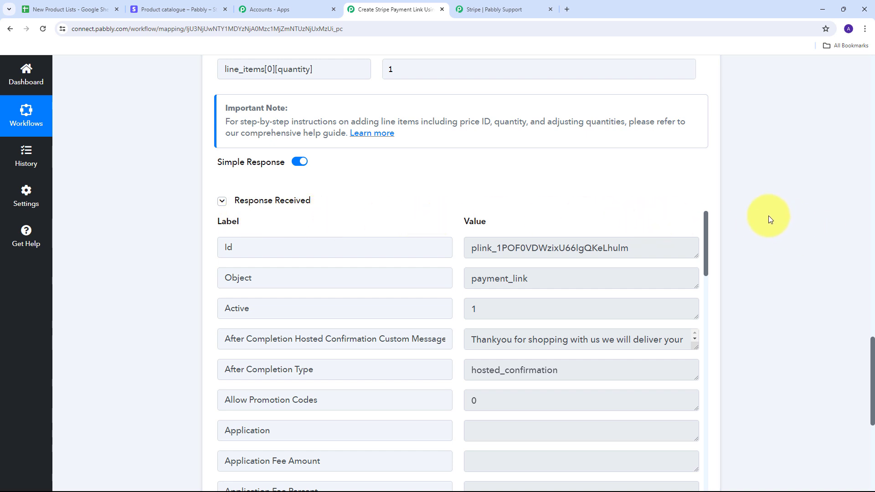
- Copy the payment link Url from the received response and open it in a new browser tab to check the checkout page
scroll(768, 215, "down", 2)
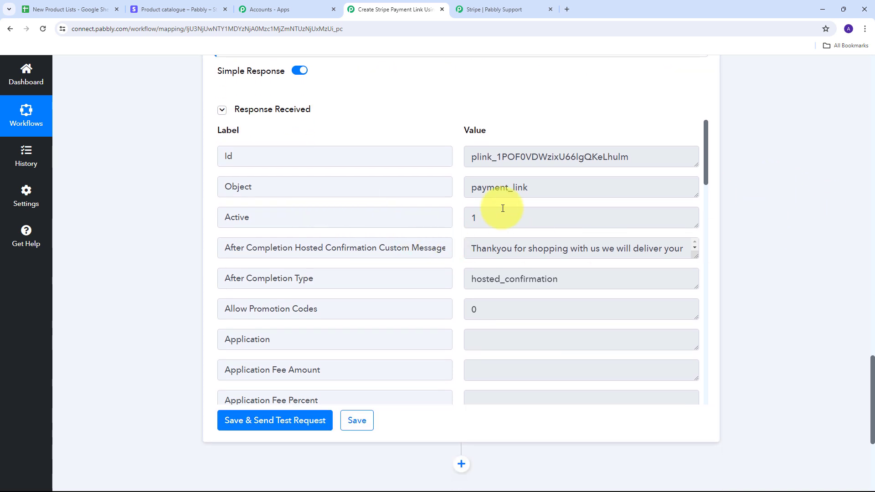
scroll(502, 208, "down", 20)
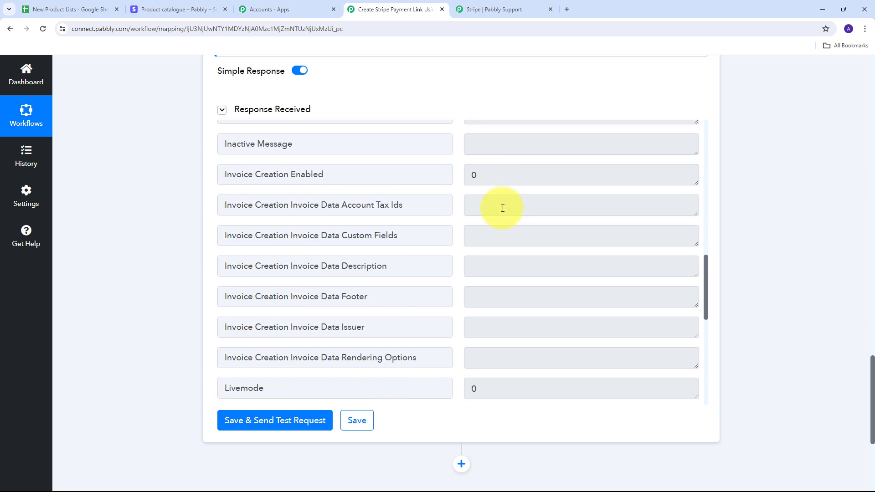
scroll(503, 208, "down", 4)
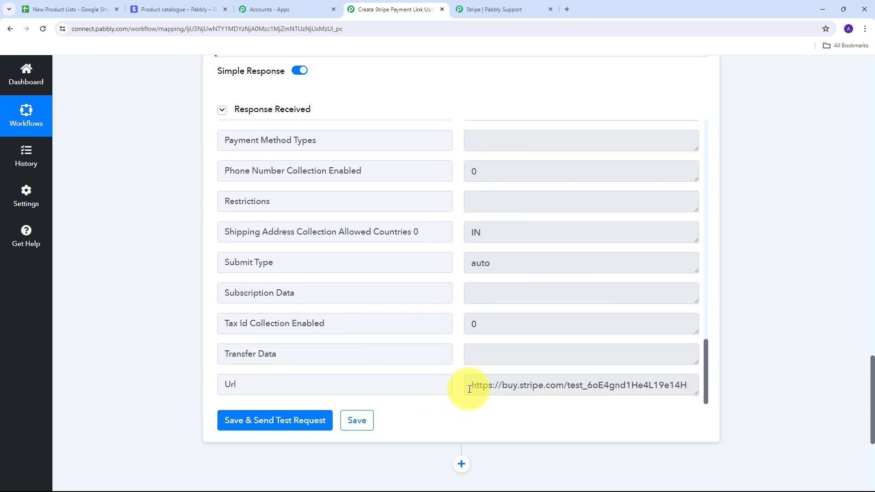
left_click_drag(469, 389, 695, 387)
key("ctrl+c")
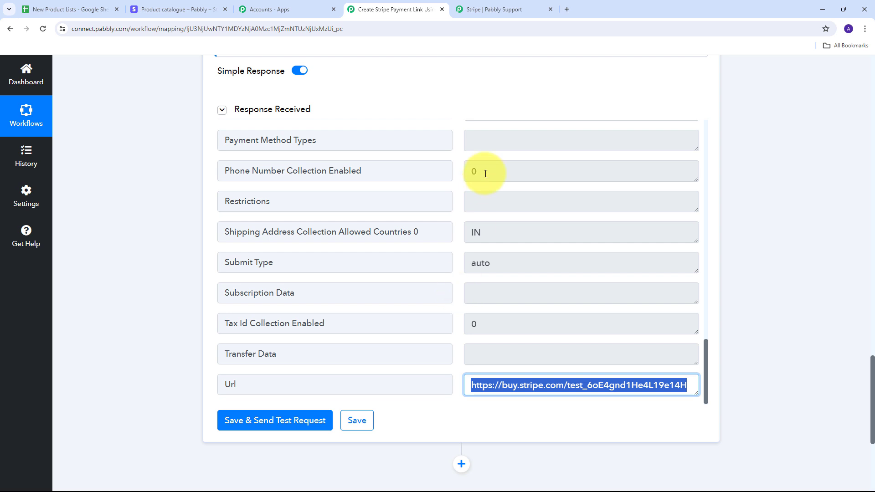
key("ctrl+t")
key("ctrl+v")
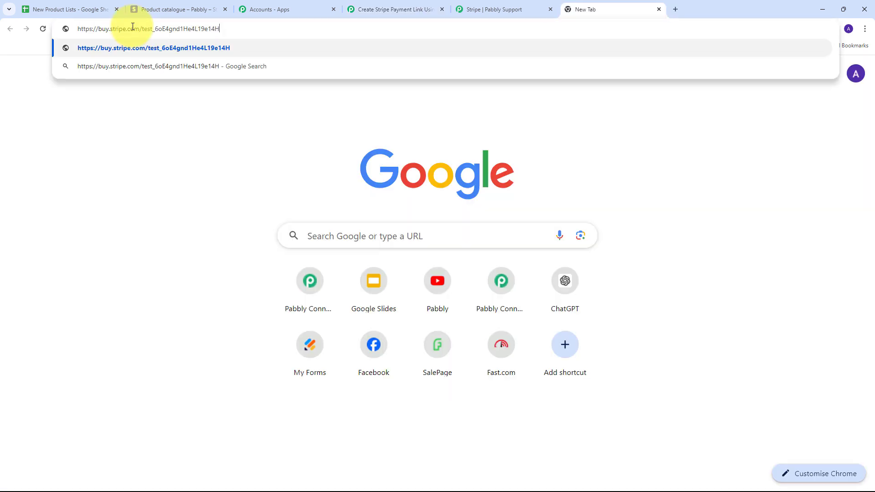
key("Return")
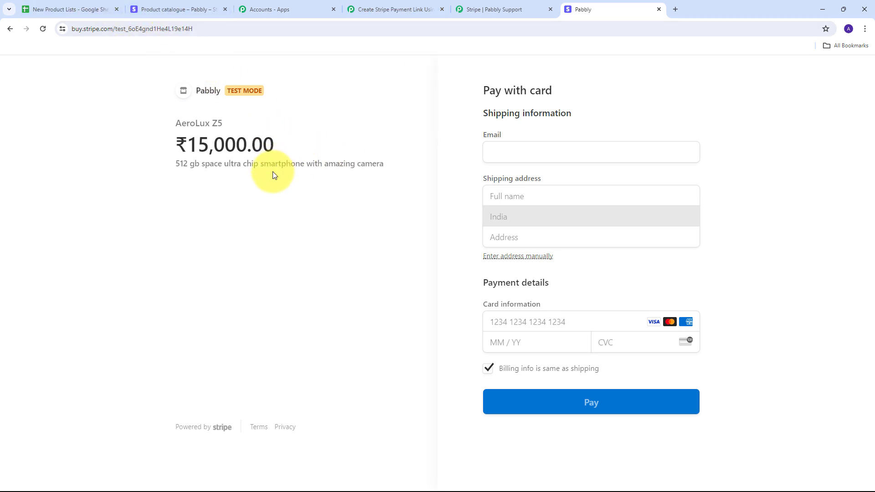
- Return to the Pabbly Connect workflow and review its Google Sheets trigger and the Stripe product, price and payment link actions
left_click(377, 8)
scroll(674, 218, "up", 15)
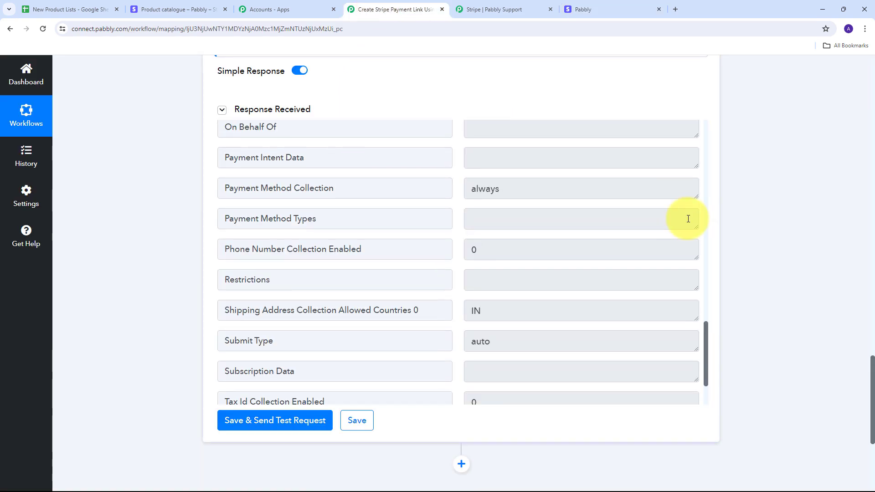
scroll(129, 272, "down", 2)
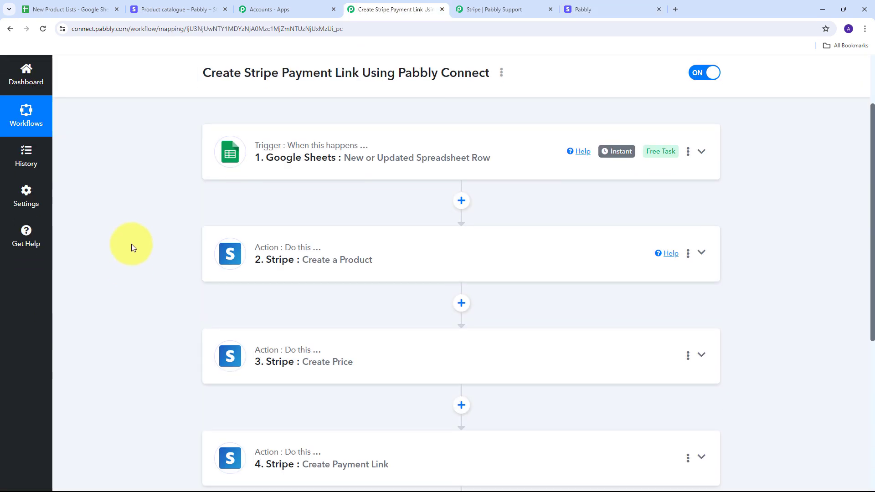
scroll(205, 192, "up", 2)
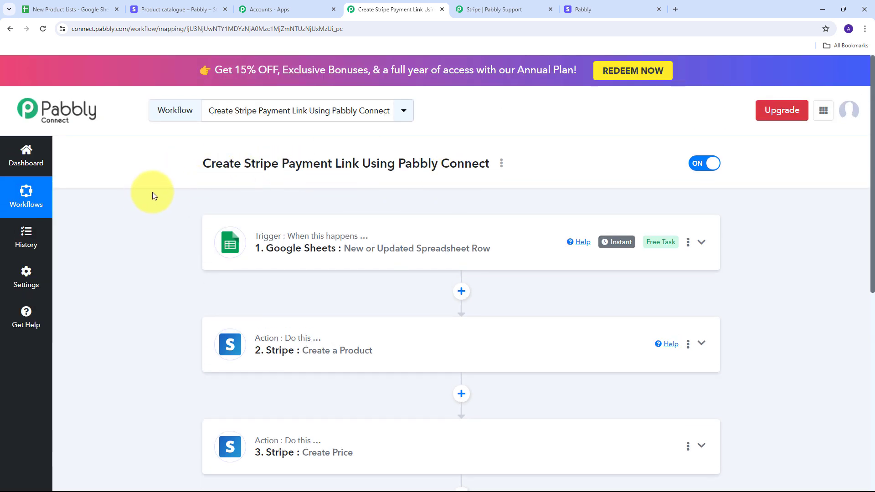
scroll(152, 192, "down", 2)
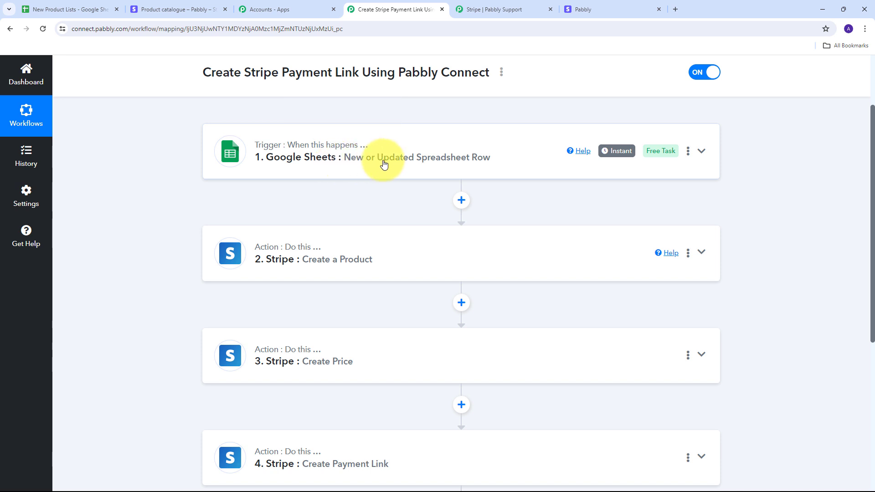
scroll(177, 152, "down", 2)
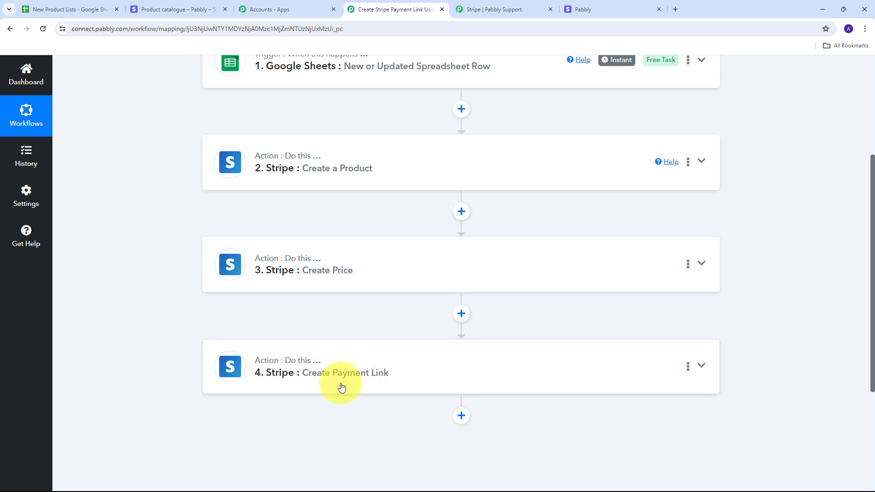
scroll(230, 332, "up", 4)
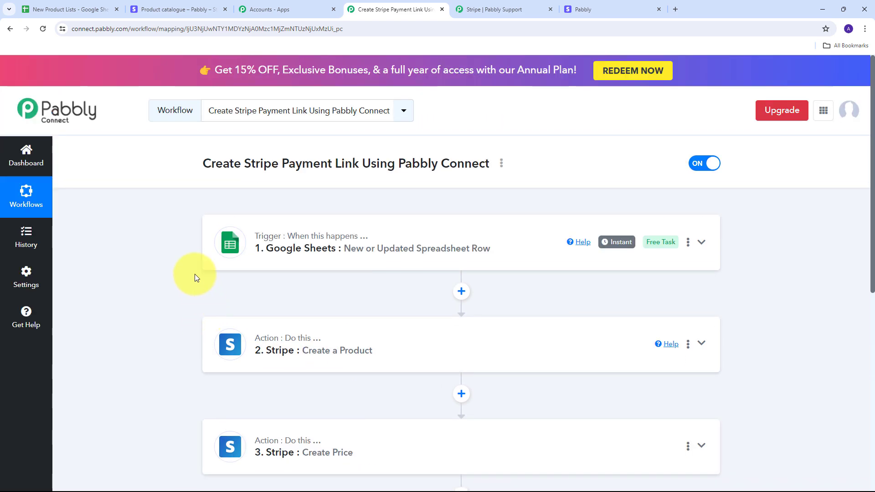
scroll(195, 274, "down", 2)
scroll(195, 277, "down", 1)
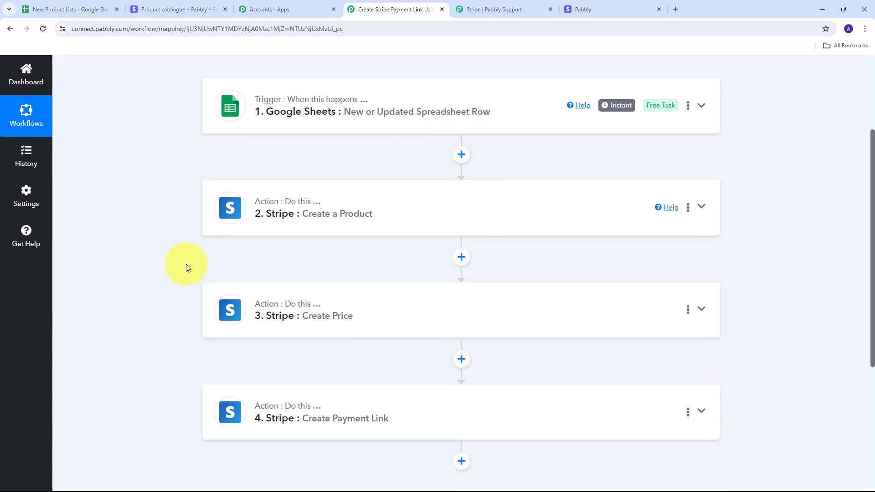